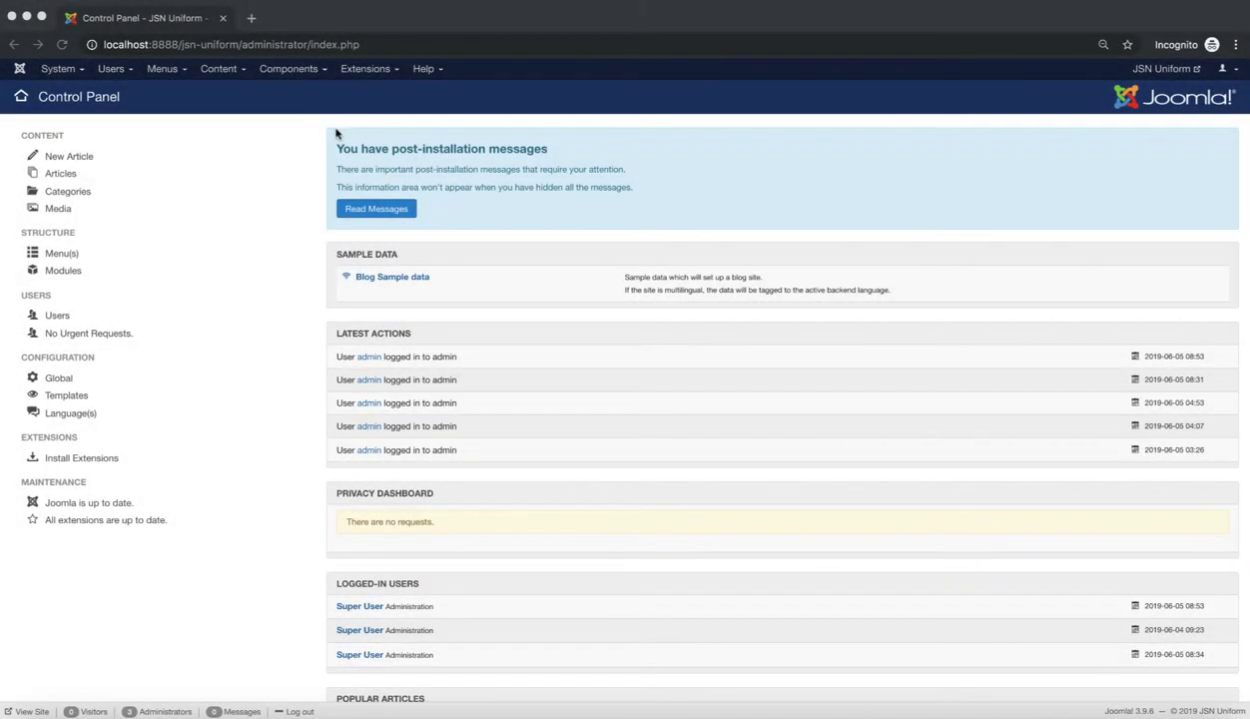
Step: Open the Components menu to reveal the JSN UniForm submenu
{"action": "left_click", "coordinate": [299, 68]}
{"action": "mouse_move", "coordinate": [294, 138]}
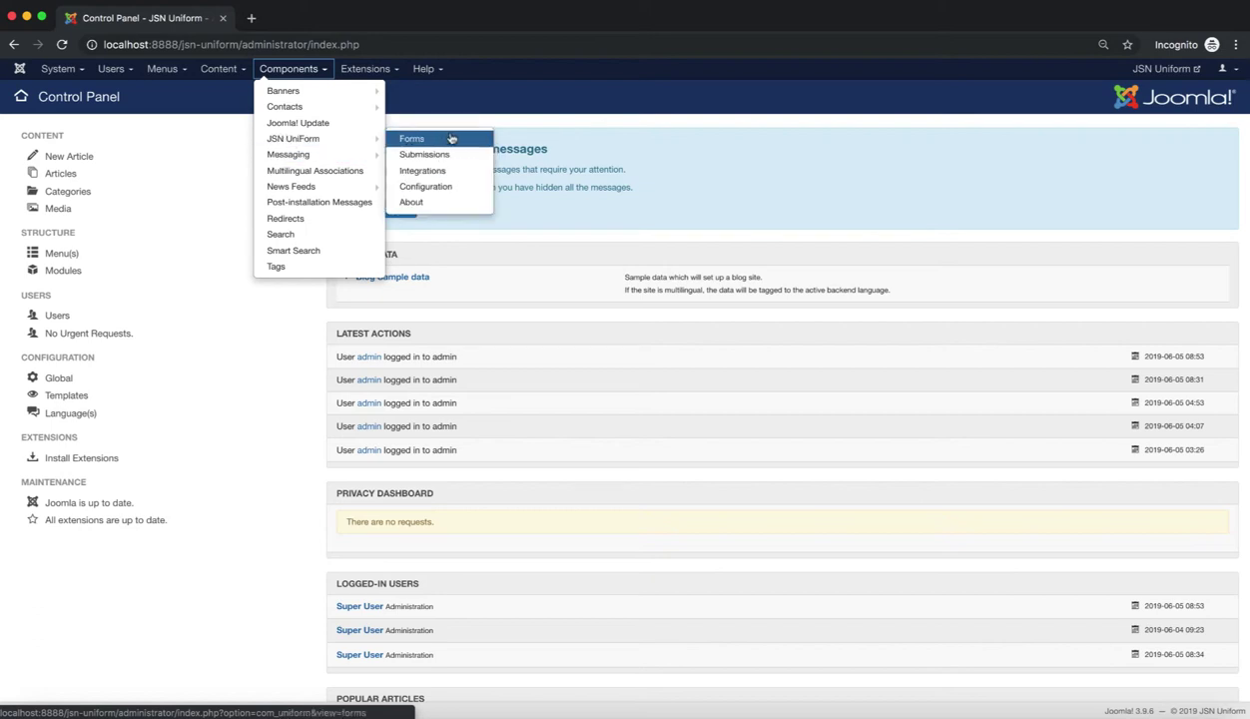
Step: Open the Contact Us form from the Forms list and view its Design tab layout
{"action": "left_click", "coordinate": [452, 139]}
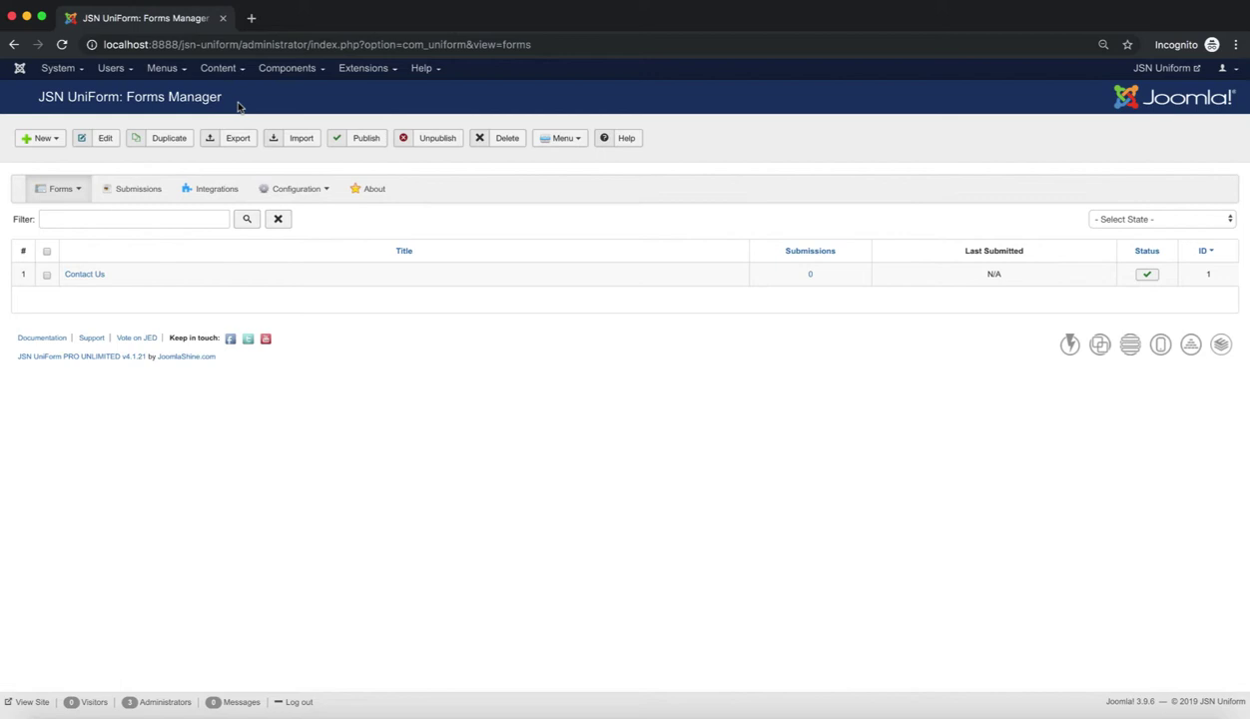
{"action": "left_click_drag", "start_coordinate": [231, 100], "coordinate": [34, 100]}
{"action": "left_click", "coordinate": [266, 99]}
{"action": "left_click", "coordinate": [85, 274]}
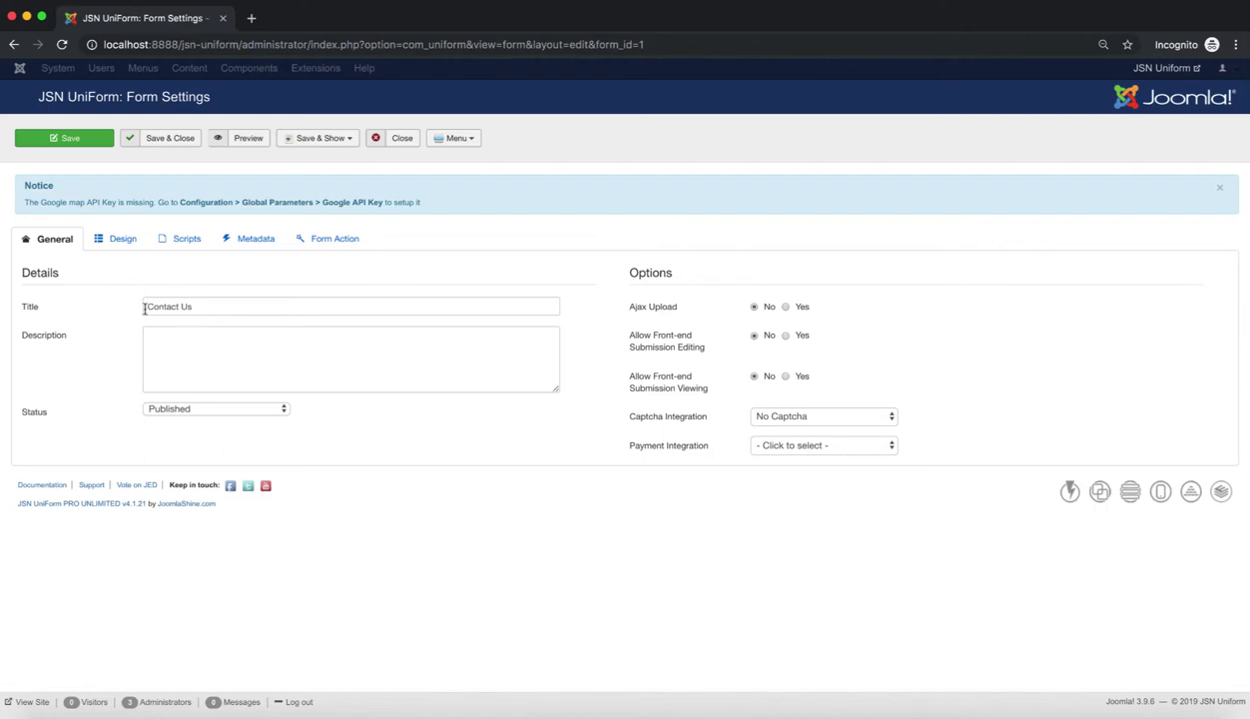
{"action": "left_click", "coordinate": [125, 244]}
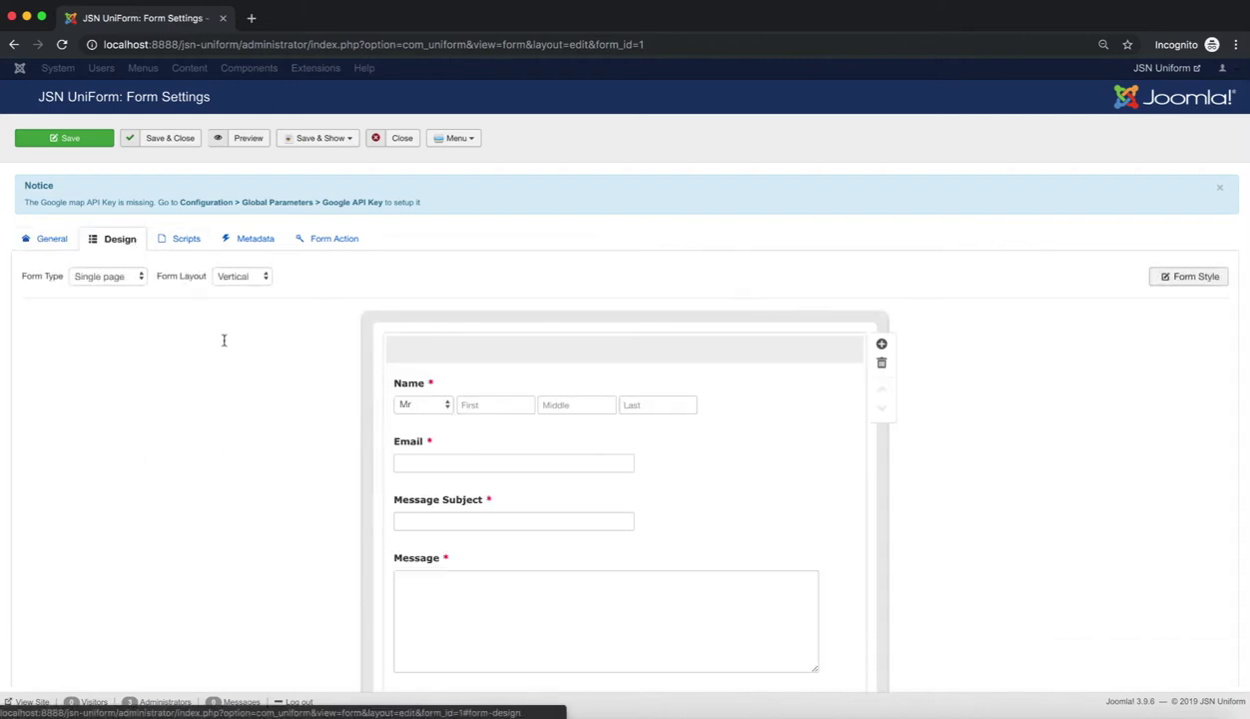
{"action": "scroll", "coordinate": [559, 334], "scroll_direction": "down", "scroll_amount": 2}
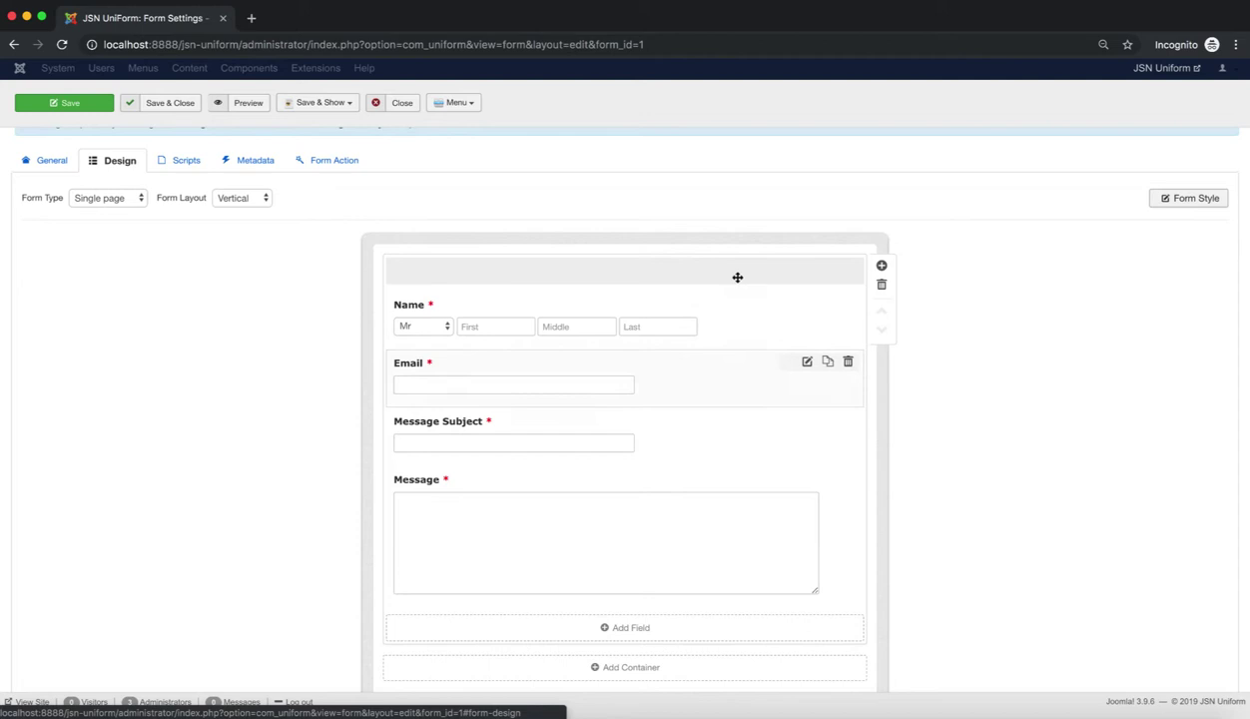
{"action": "scroll", "coordinate": [663, 279], "scroll_direction": "up", "scroll_amount": 2}
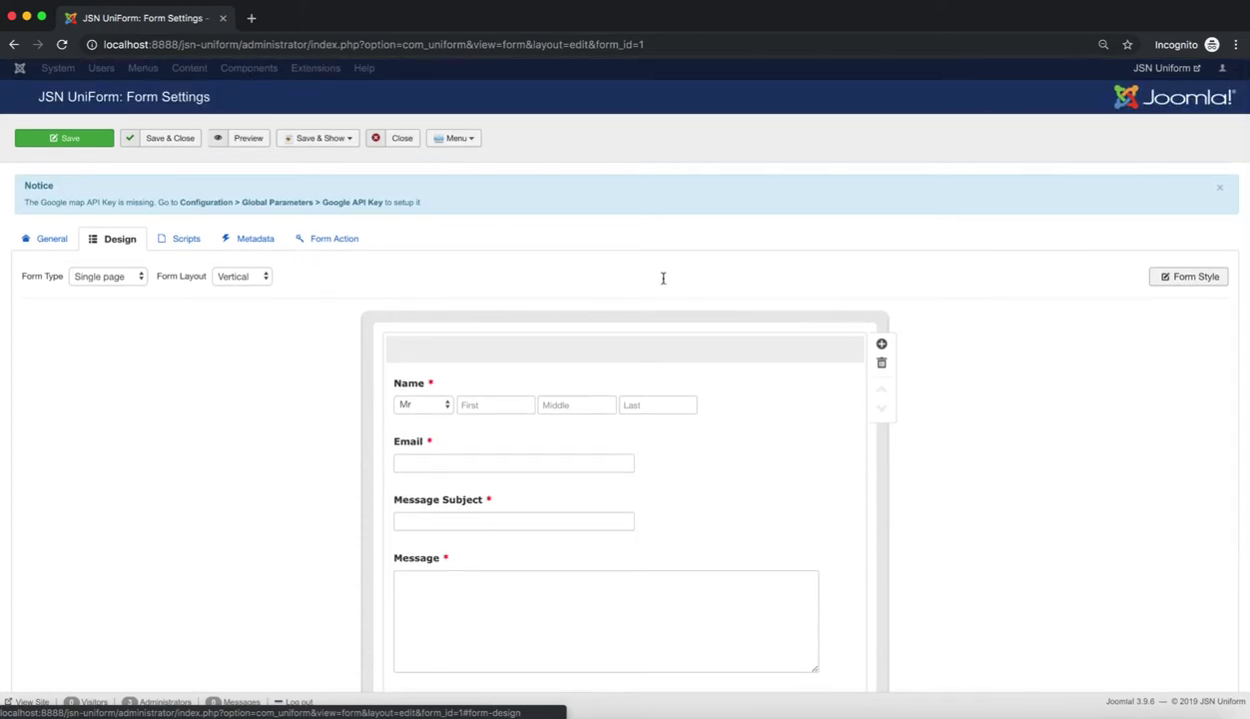
Step: Save the form via Save & Show, choosing Via menu item > Main Menu
{"action": "left_click", "coordinate": [350, 143]}
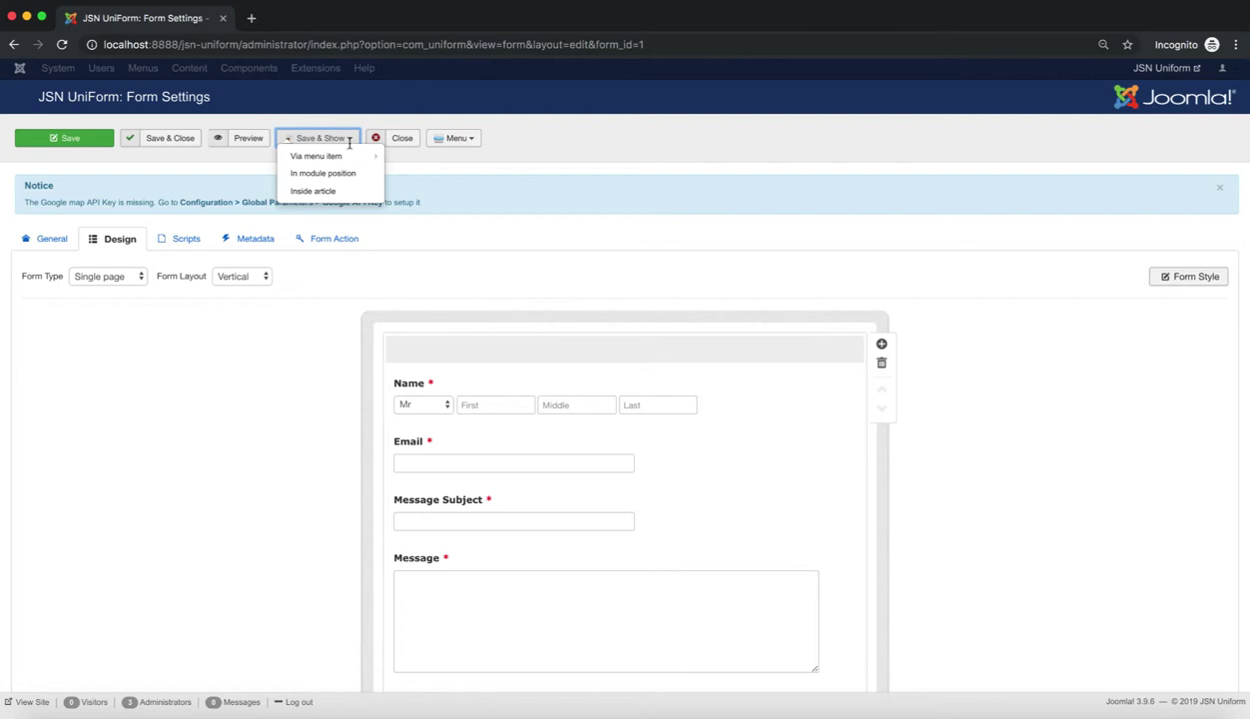
{"action": "mouse_move", "coordinate": [318, 156]}
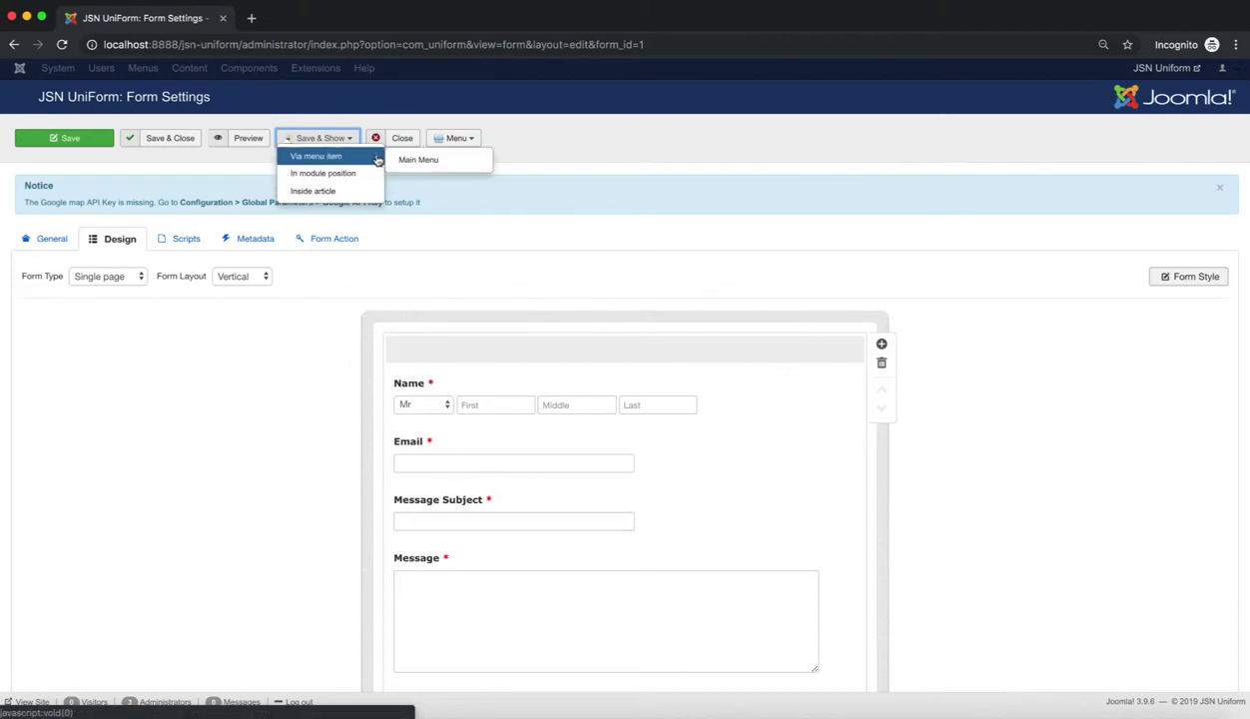
{"action": "left_click", "coordinate": [470, 163]}
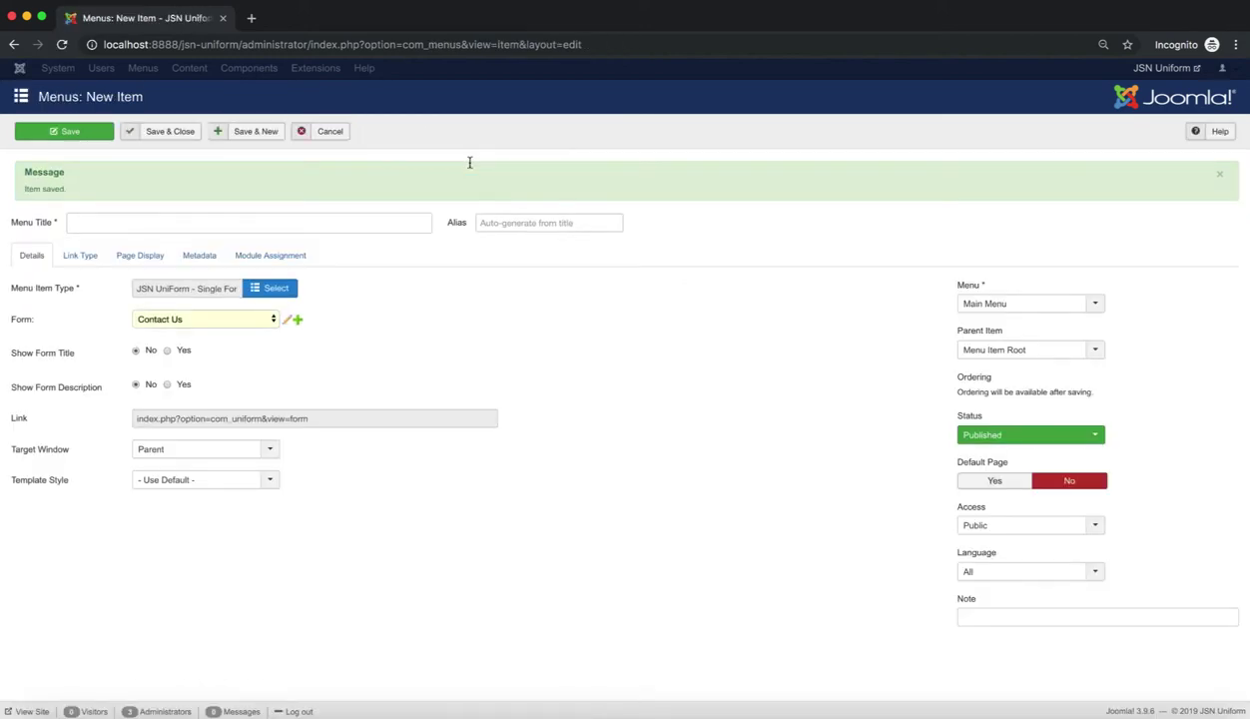
Step: Create the Main Menu item 'Contact' with parent Menu Item Root and save it
{"action": "left_click", "coordinate": [321, 222]}
{"action": "type", "text": "Contact"}
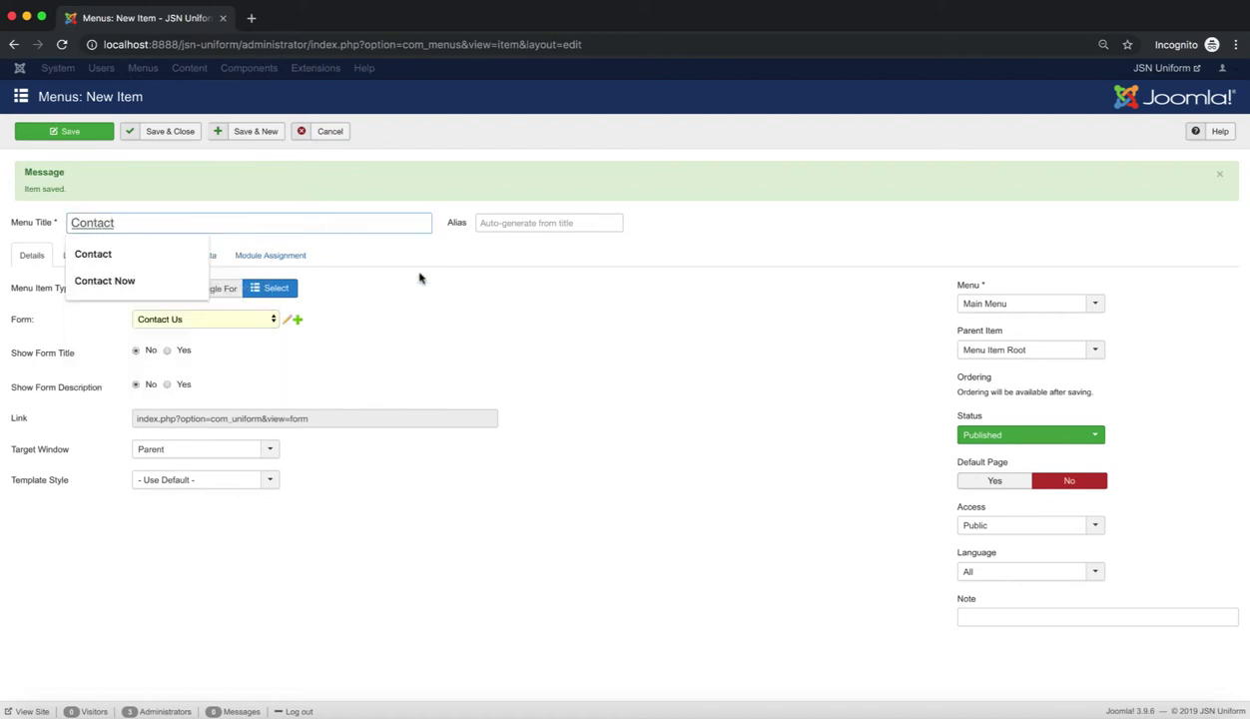
{"action": "left_click", "coordinate": [465, 291]}
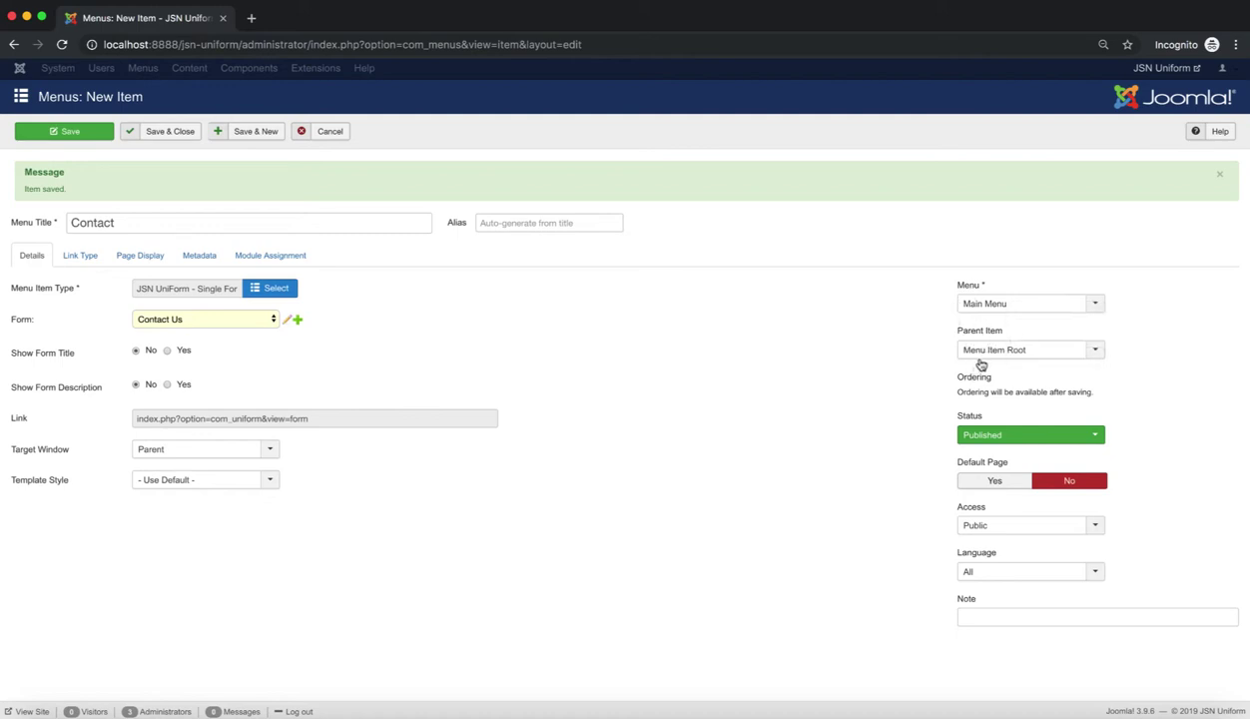
{"action": "left_click", "coordinate": [1080, 350]}
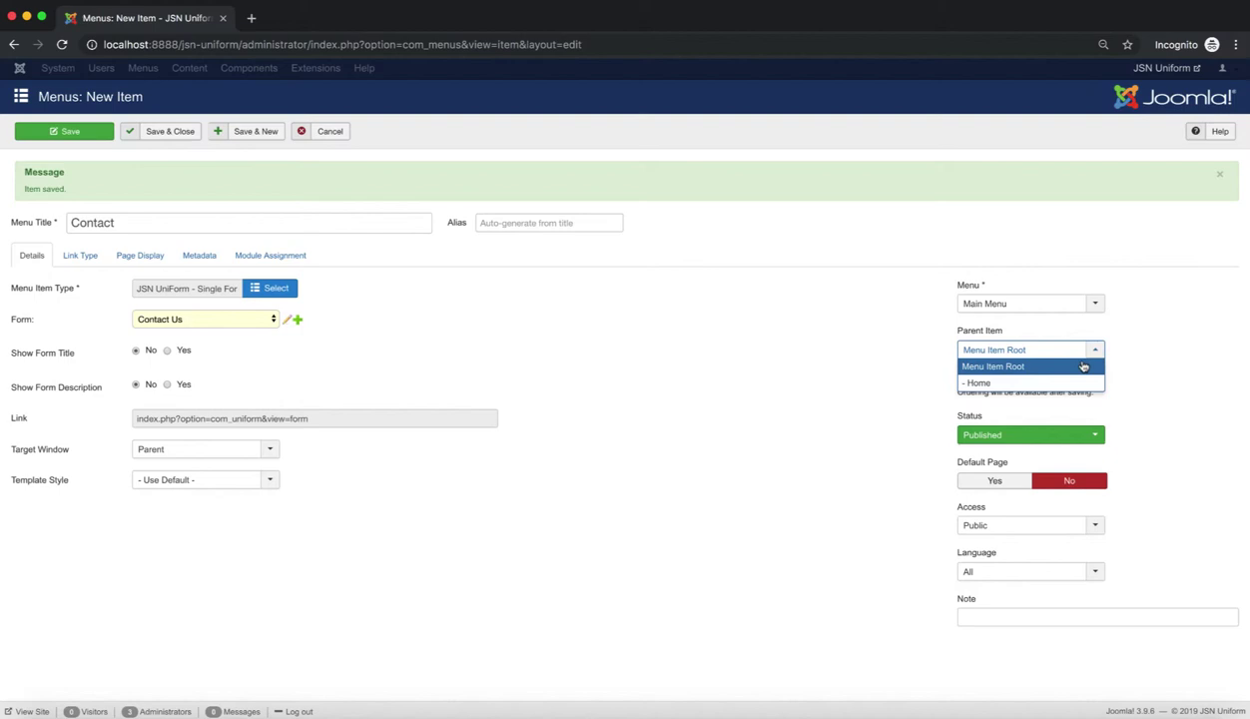
{"action": "left_click", "coordinate": [1072, 368]}
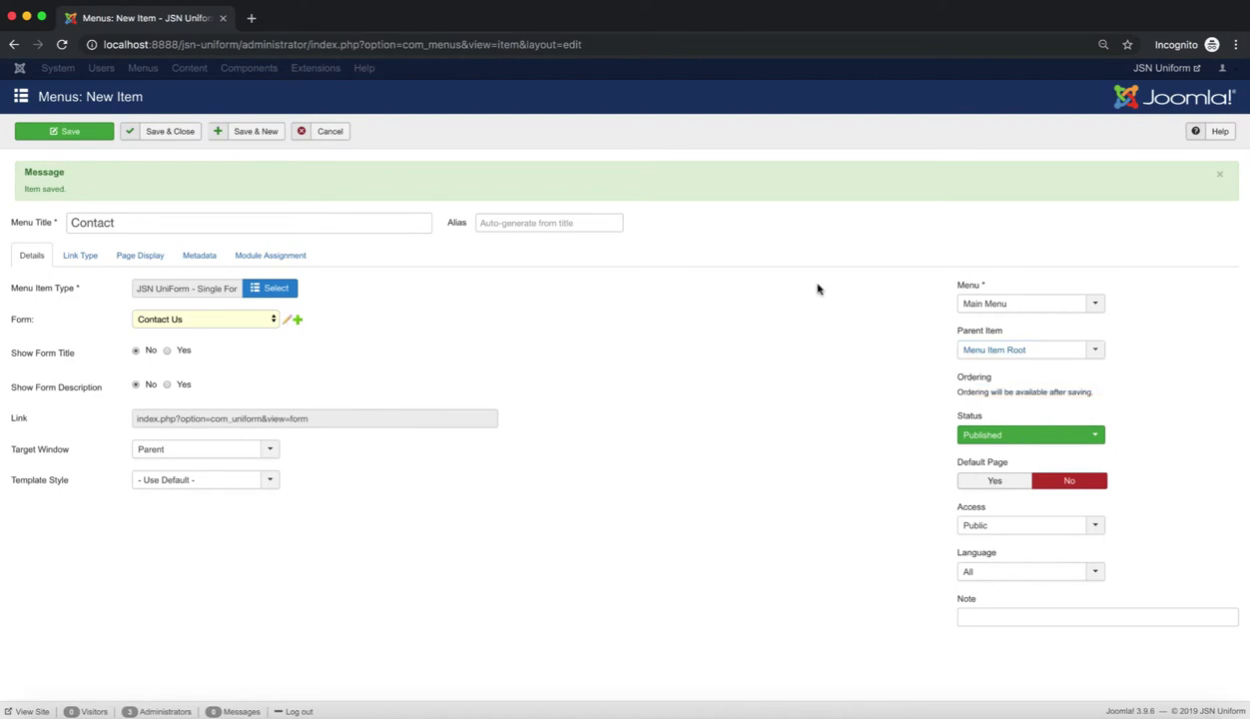
{"action": "left_click", "coordinate": [185, 140]}
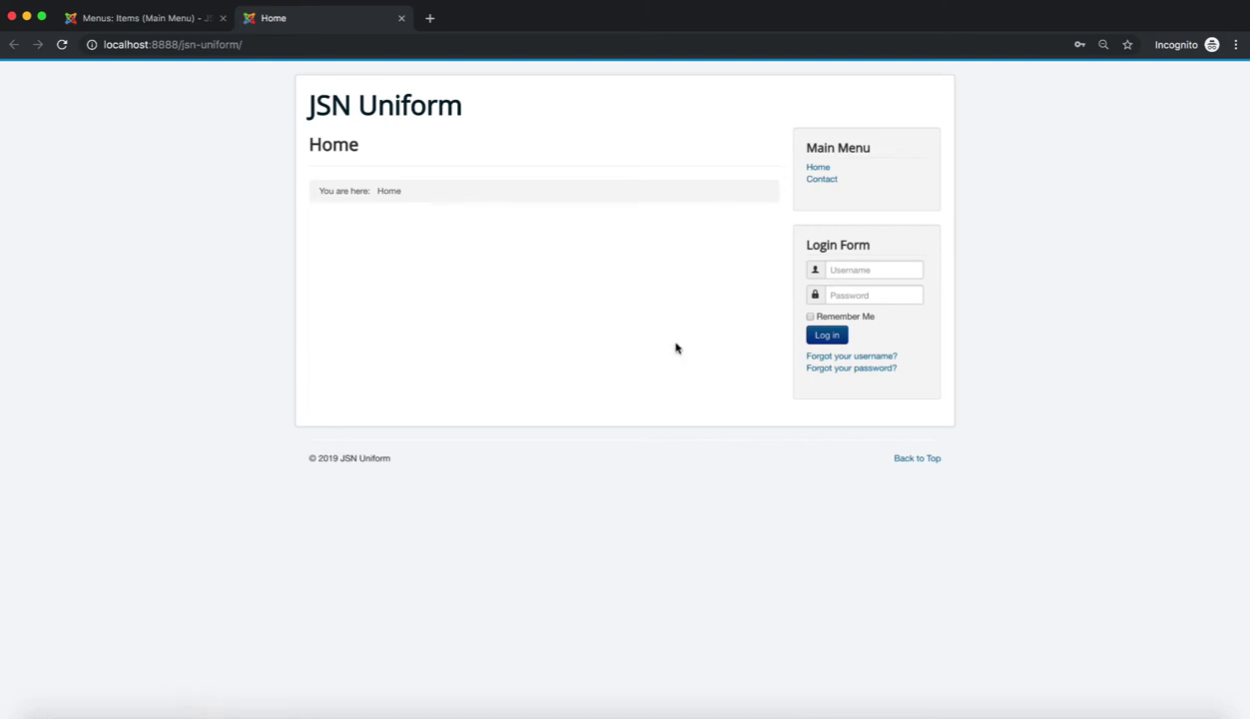
Step: Follow the Contact link in the live site's Main Menu to view the form
{"action": "left_click", "coordinate": [848, 182]}
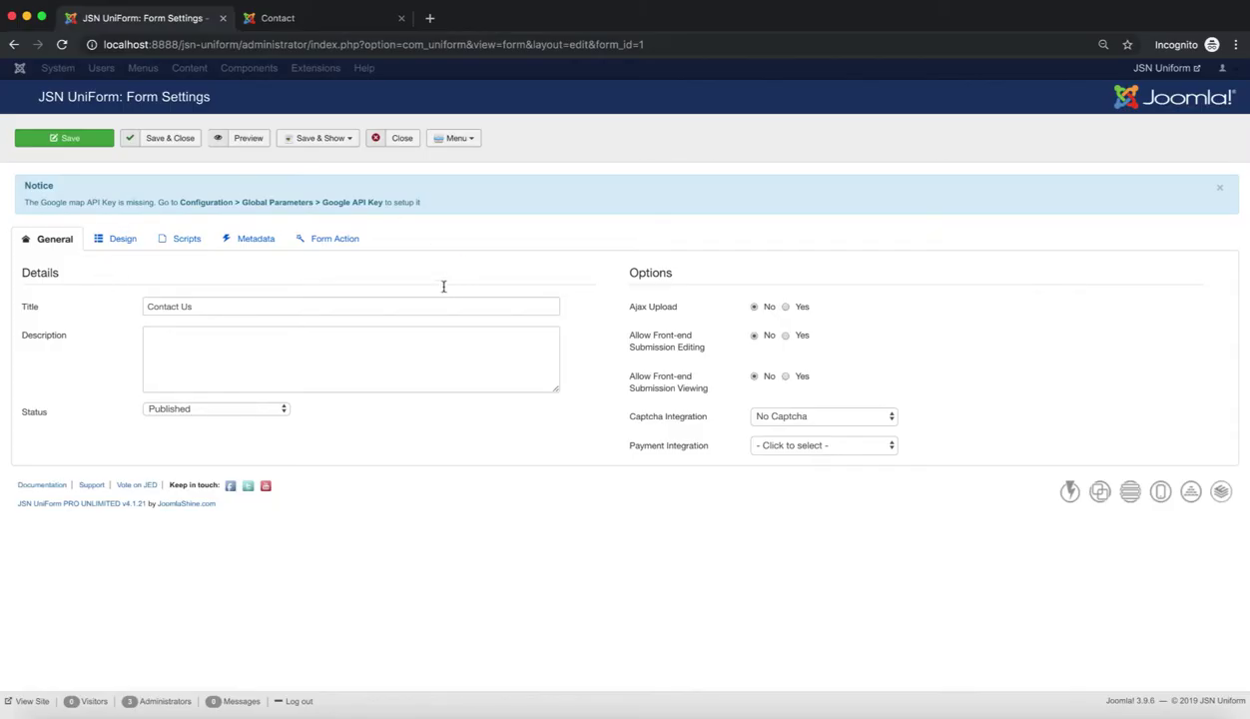
Step: Save the form via Save & Show, choosing In module position
{"action": "left_click", "coordinate": [348, 140]}
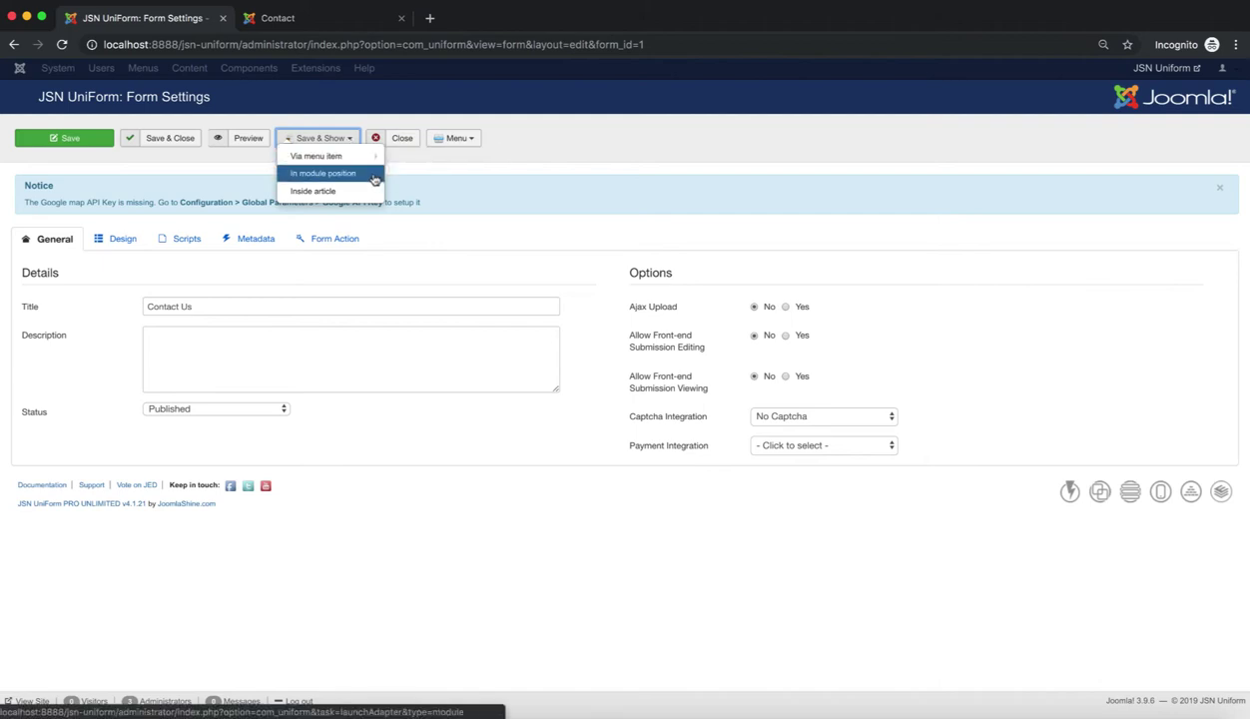
{"action": "left_click", "coordinate": [373, 175]}
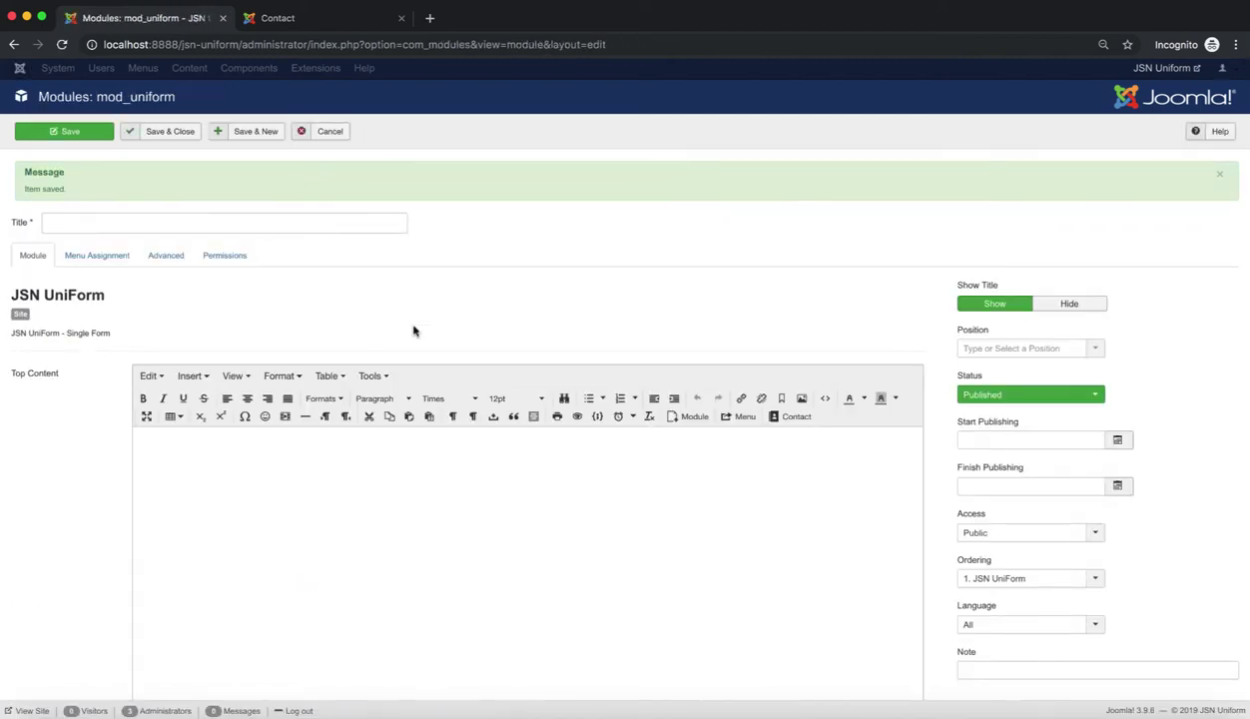
Step: Title the new module 'Contact Module' and save it with Ctrl+S
{"action": "left_click", "coordinate": [293, 226]}
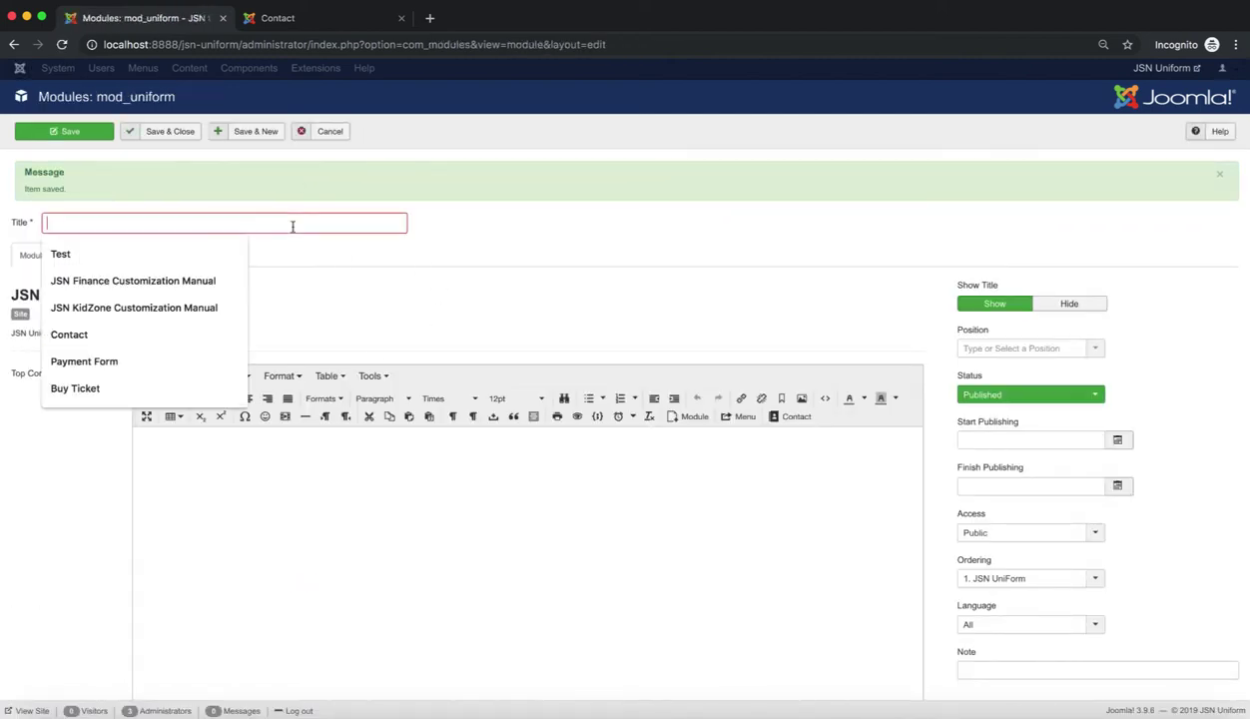
{"action": "type", "text": "Contact Module"}
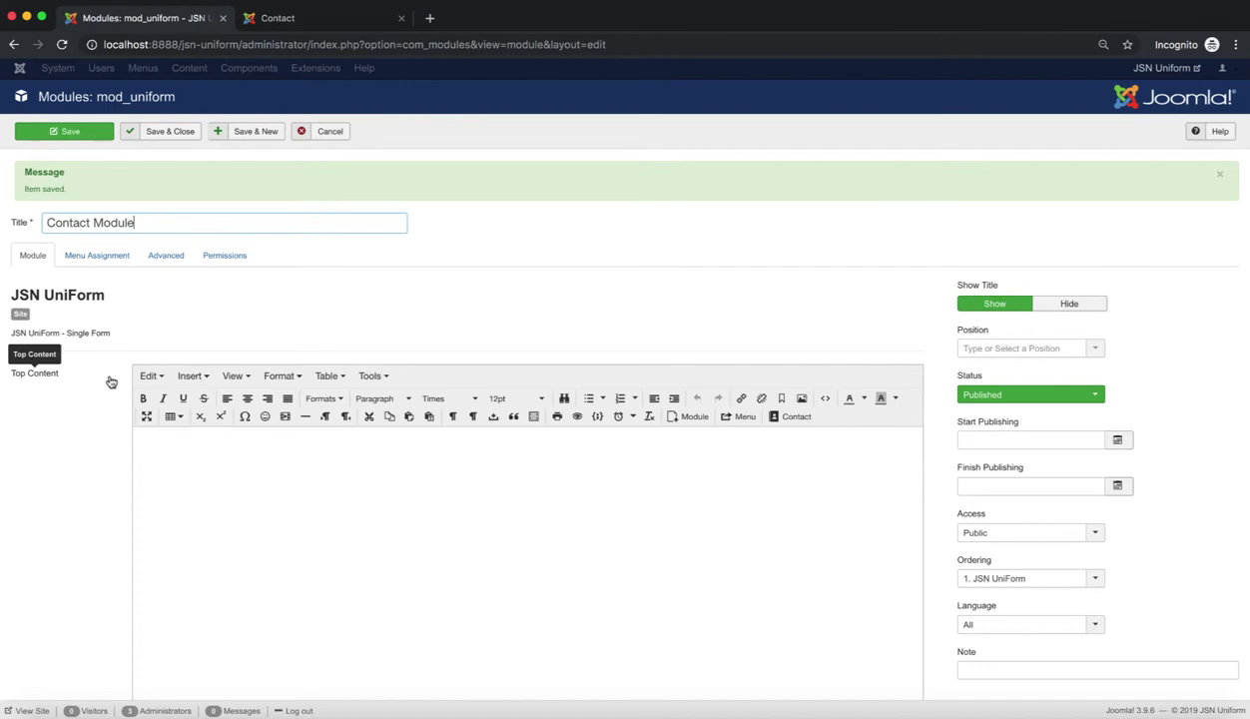
{"action": "scroll", "coordinate": [311, 481], "scroll_direction": "down", "scroll_amount": 5}
{"action": "scroll", "coordinate": [311, 481], "scroll_direction": "down", "scroll_amount": 1}
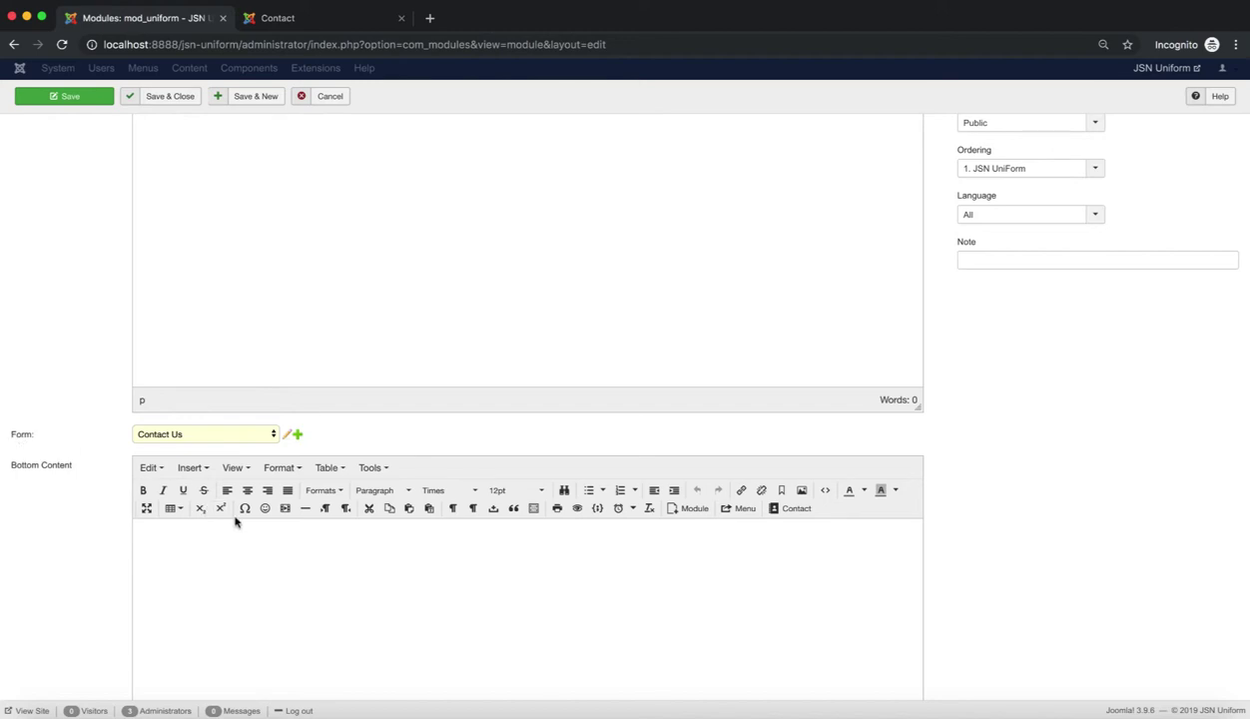
{"action": "key", "text": "ctrl+s"}
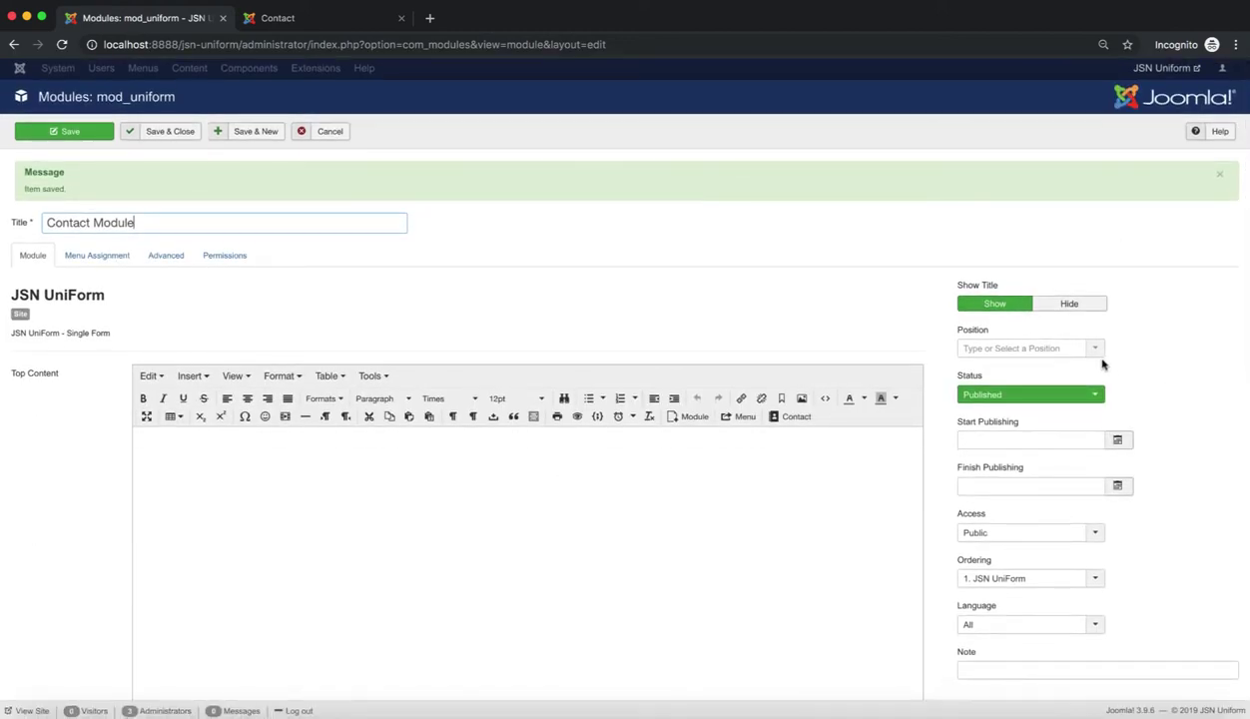
Step: Set the module position to Banner [banner] and save and close
{"action": "left_click", "coordinate": [1095, 352]}
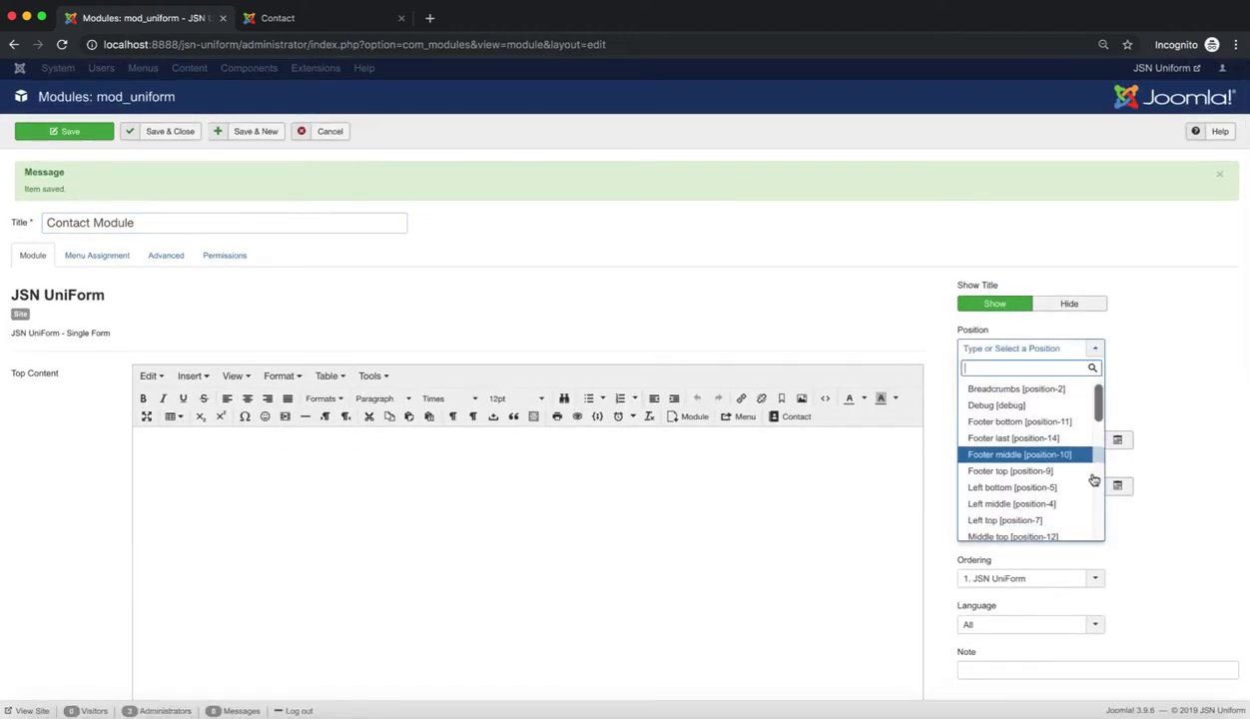
{"action": "scroll", "coordinate": [1095, 469], "scroll_direction": "down", "scroll_amount": 5}
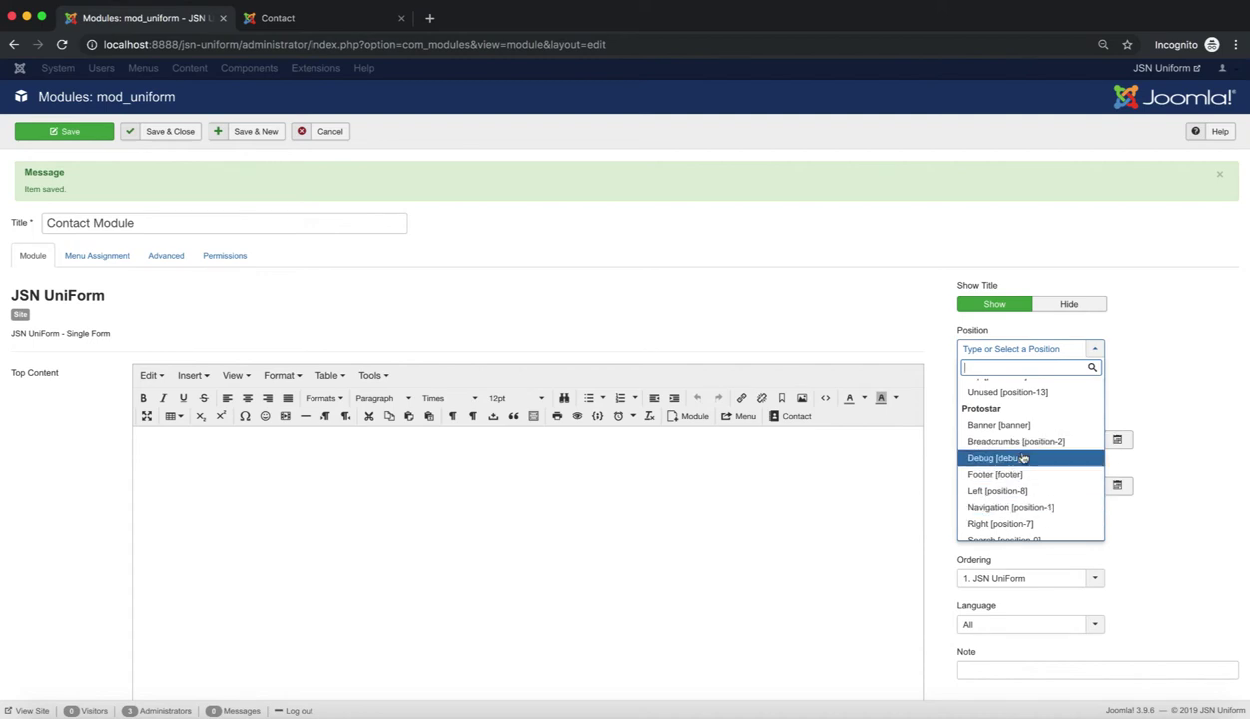
{"action": "left_click", "coordinate": [1019, 426]}
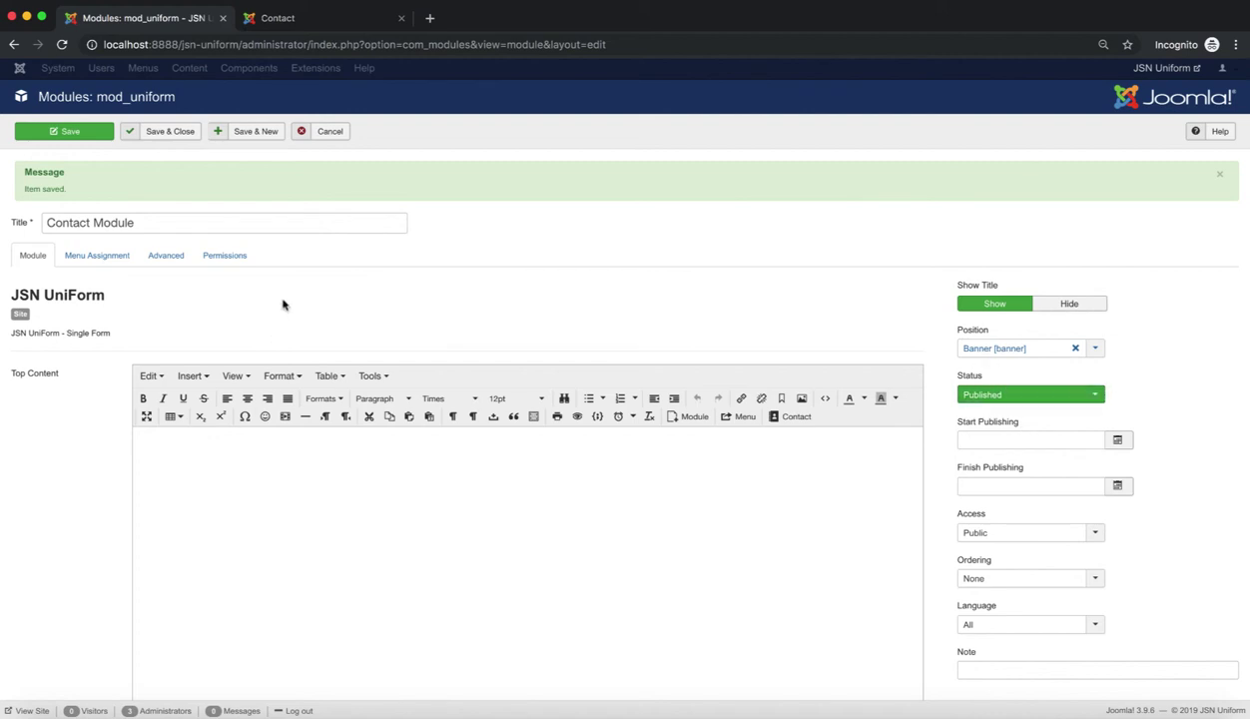
{"action": "left_click", "coordinate": [171, 141]}
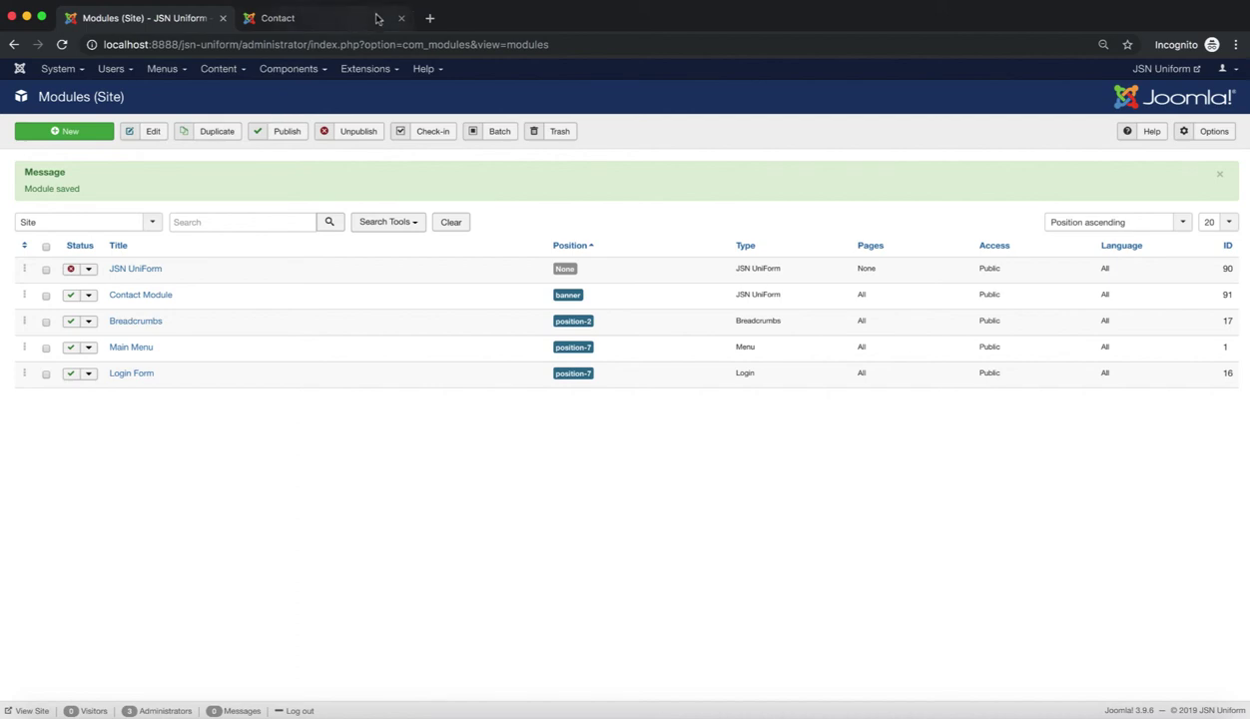
Step: On the live site, go to the Home page to see the Contact Module form
{"action": "left_click", "coordinate": [335, 20]}
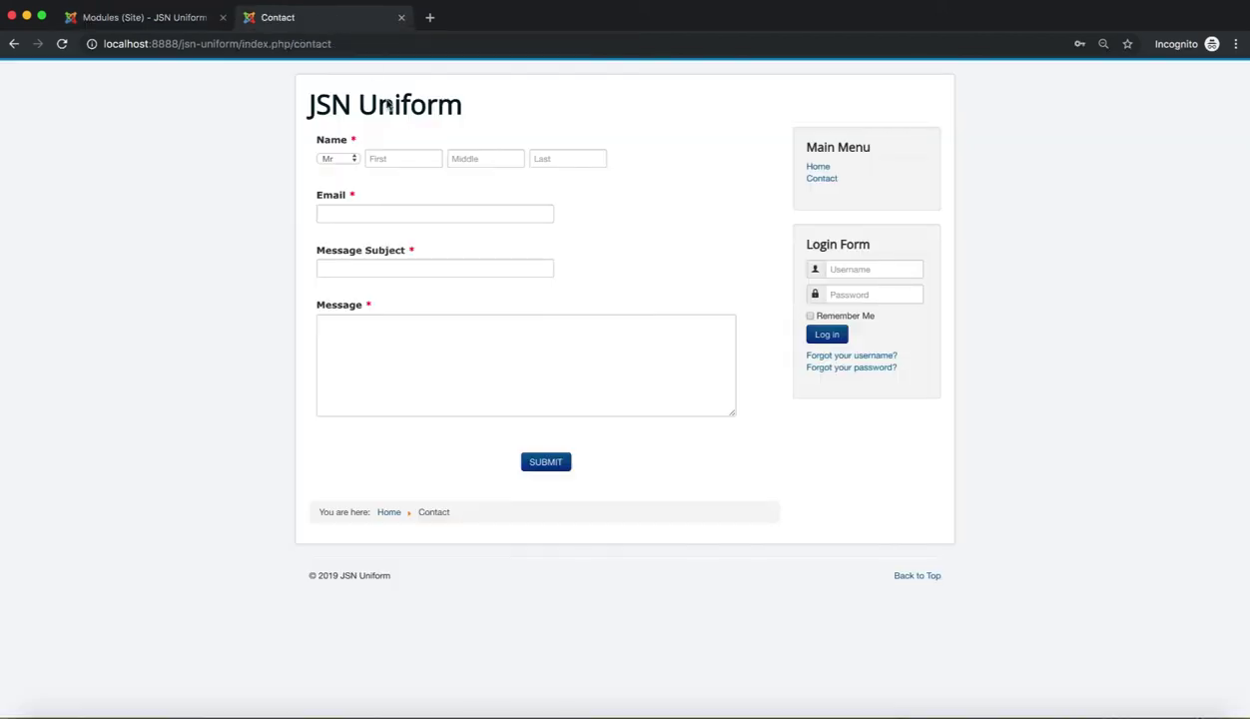
{"action": "left_click", "coordinate": [830, 168]}
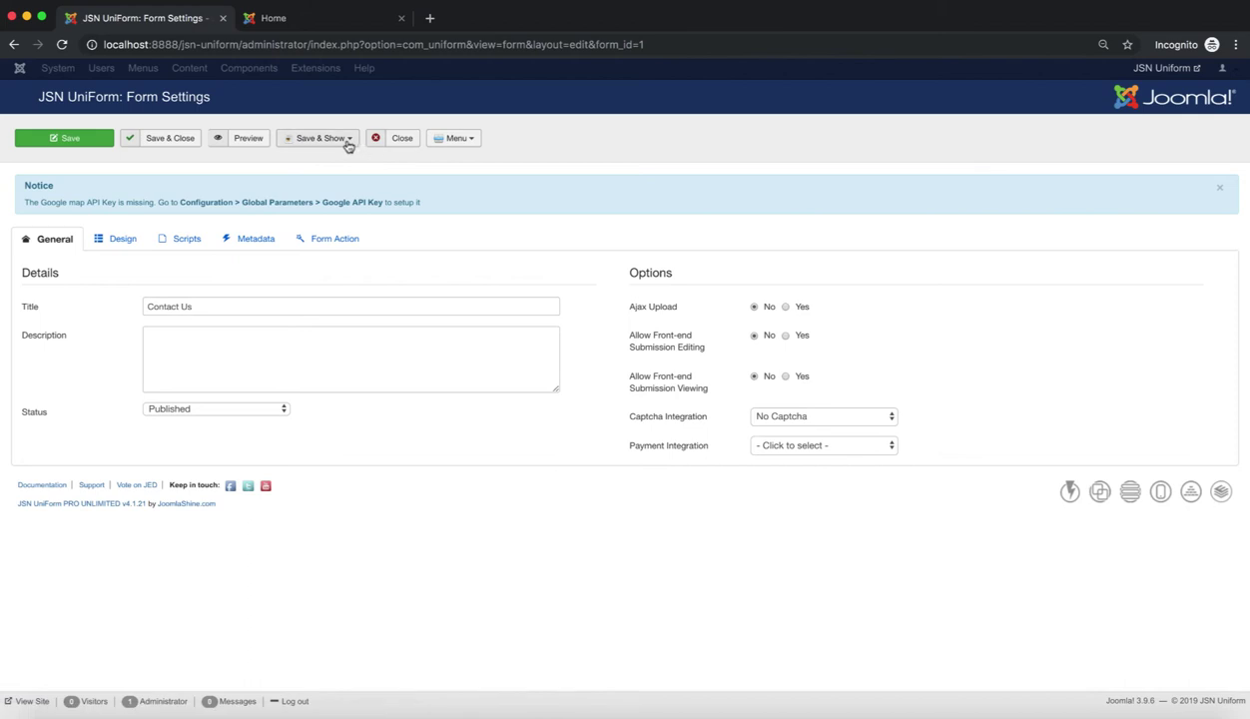
Step: Save the form via Save & Show > Inside article to get its plugin syntax
{"action": "left_click", "coordinate": [348, 143]}
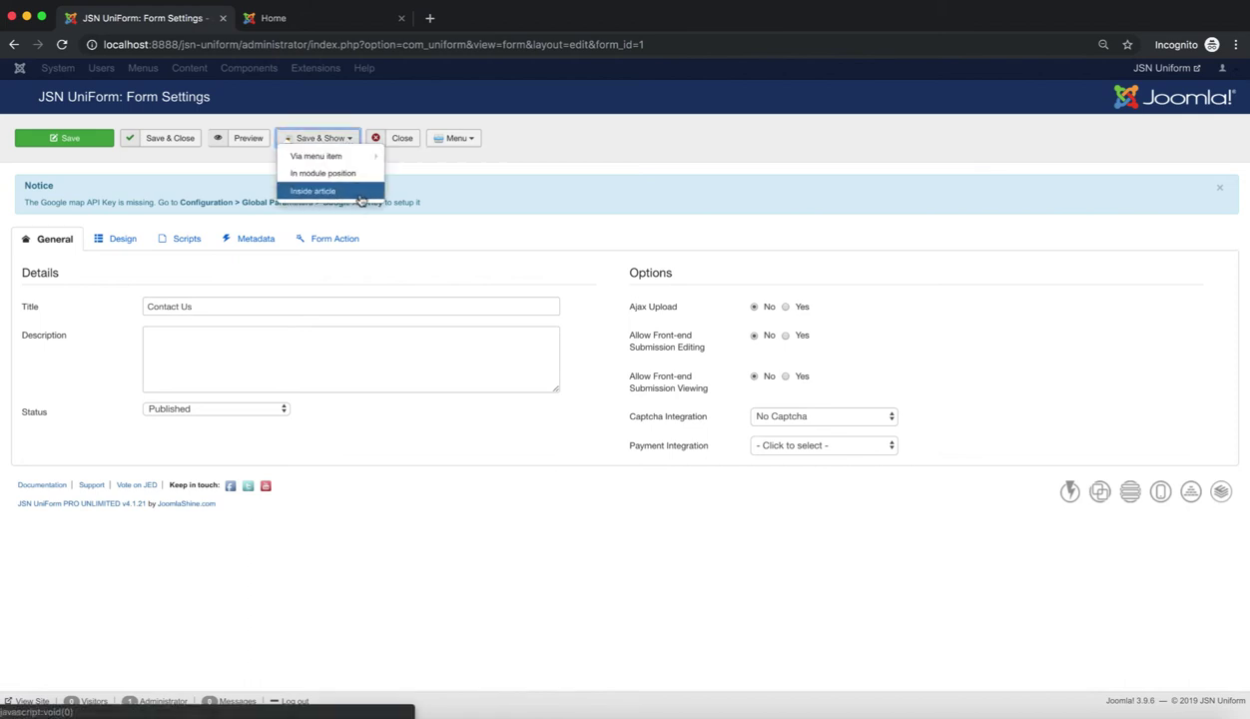
{"action": "left_click", "coordinate": [361, 190]}
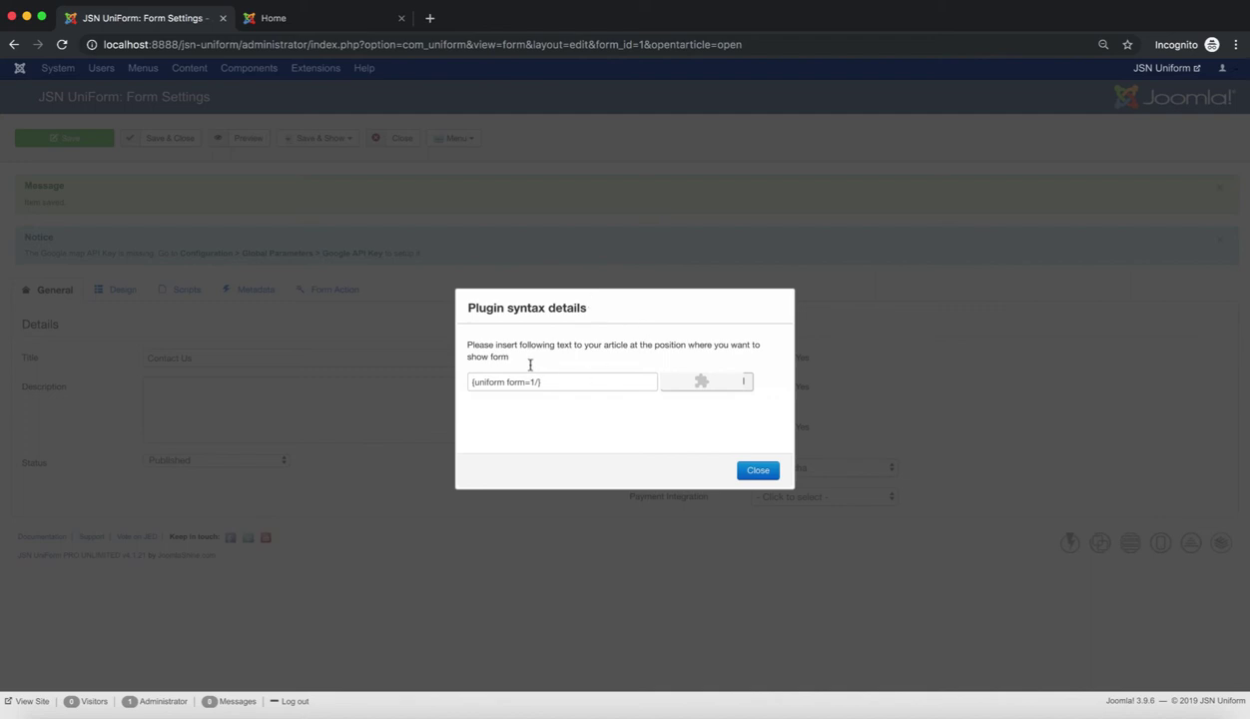
{"action": "left_click_drag", "start_coordinate": [530, 364], "coordinate": [465, 345]}
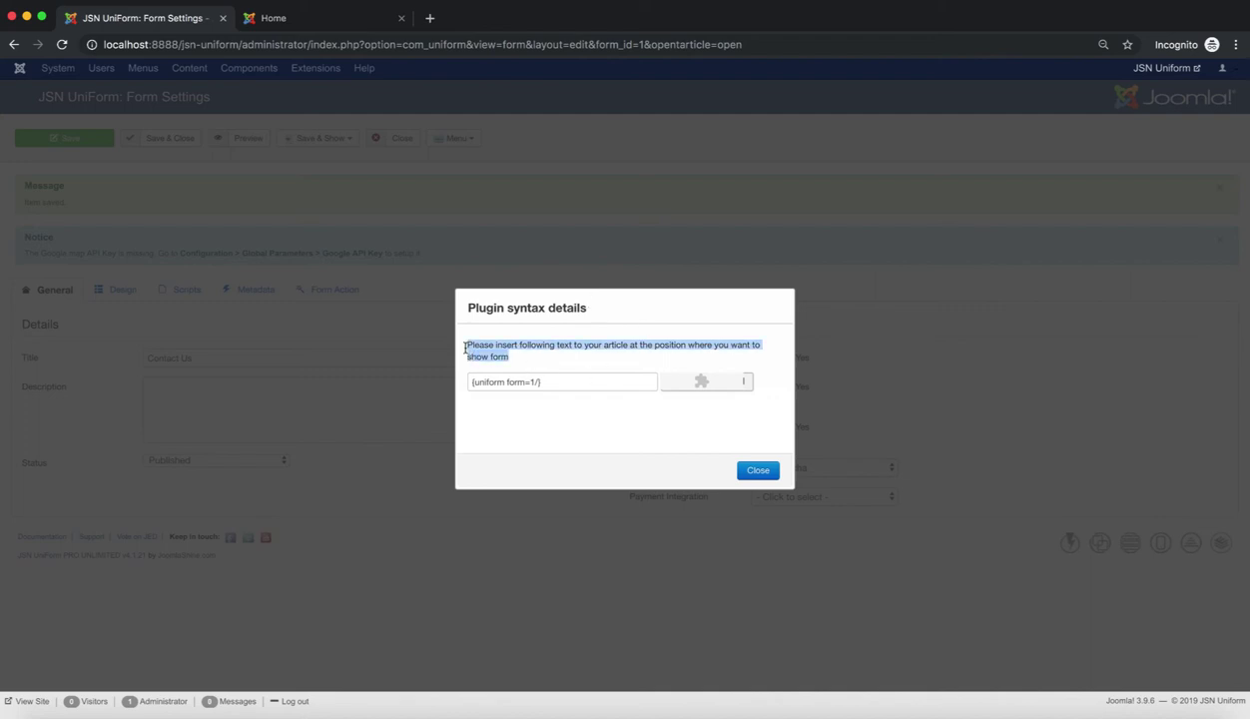
{"action": "left_click", "coordinate": [635, 350]}
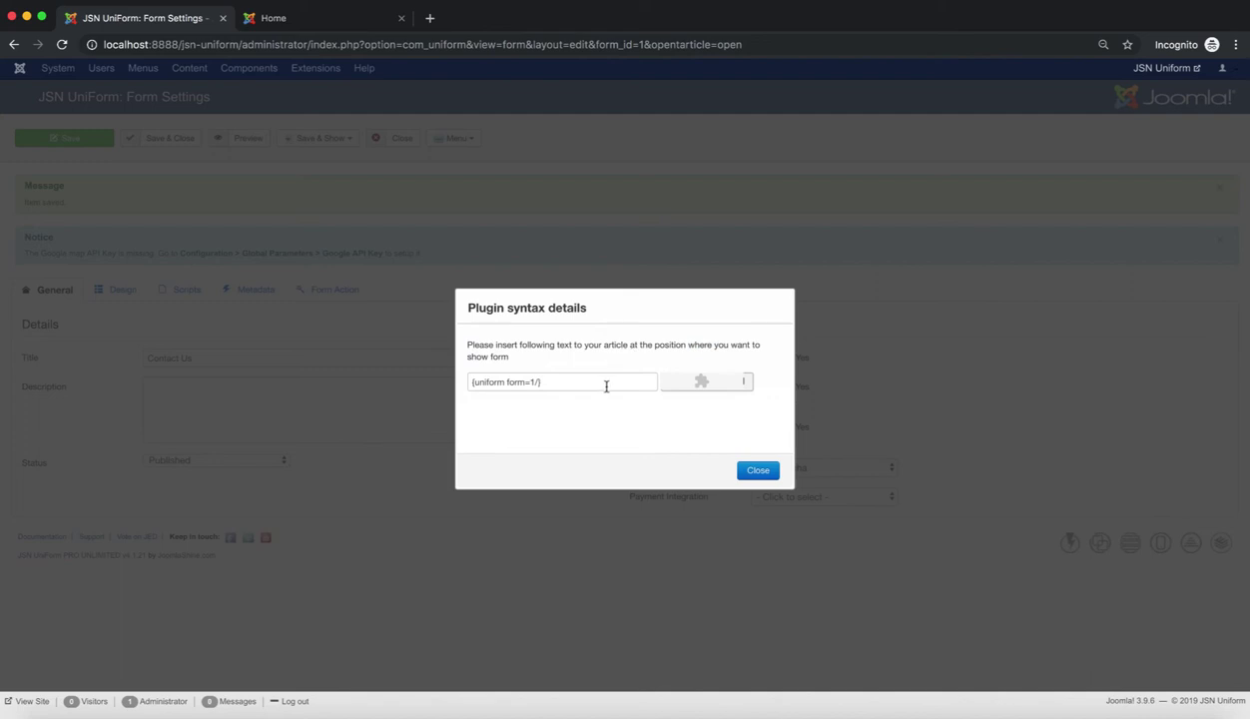
Step: Copy the {uniform form=1/} code, then close the dialog and form settings
{"action": "triple_click", "coordinate": [606, 386]}
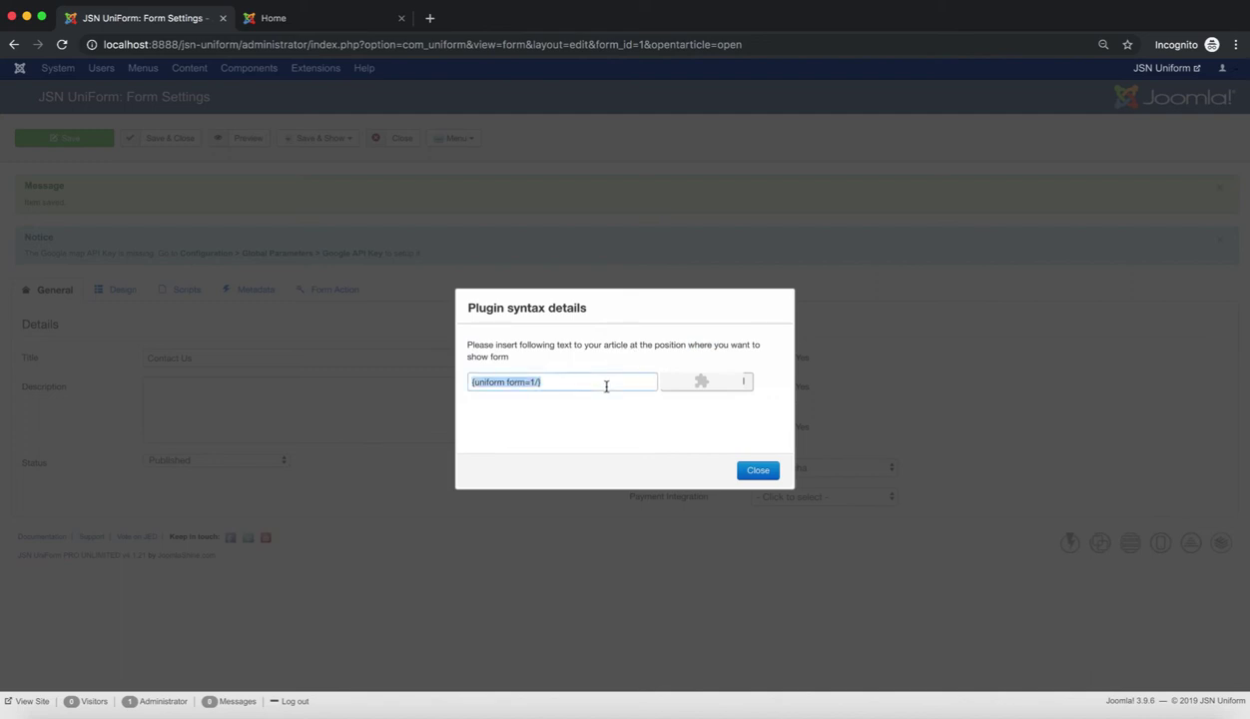
{"action": "right_click", "coordinate": [606, 386]}
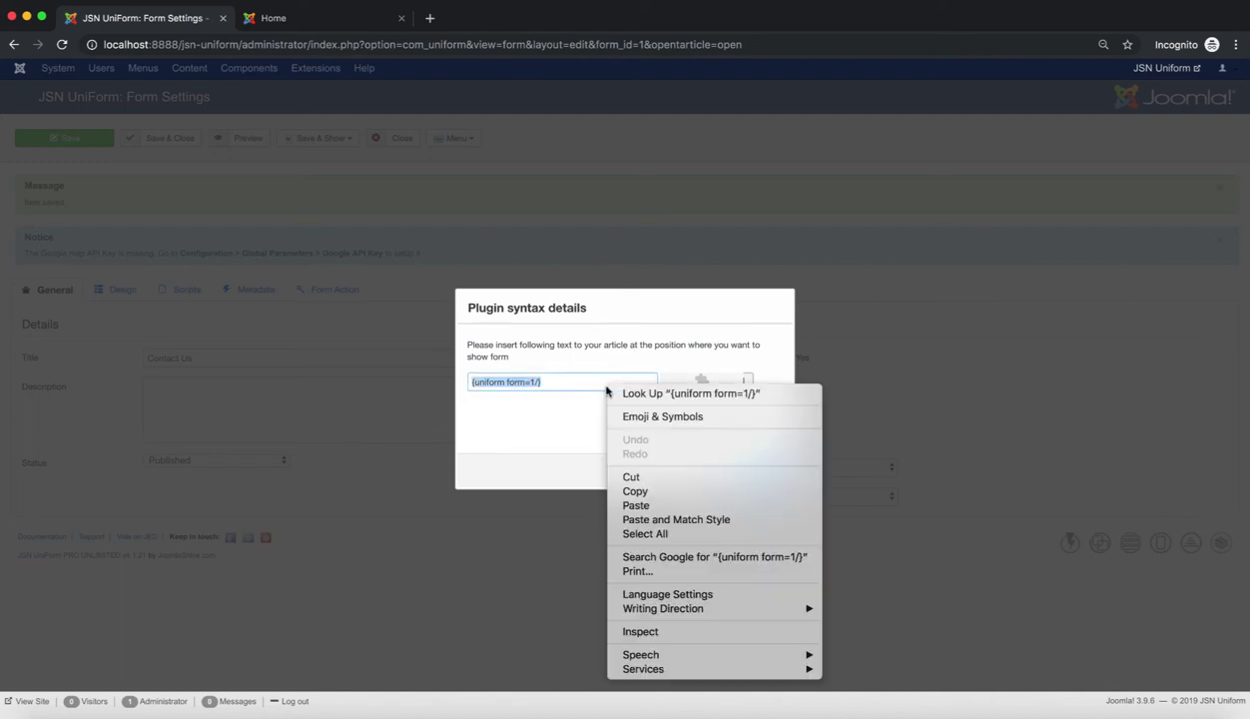
{"action": "left_click", "coordinate": [667, 491]}
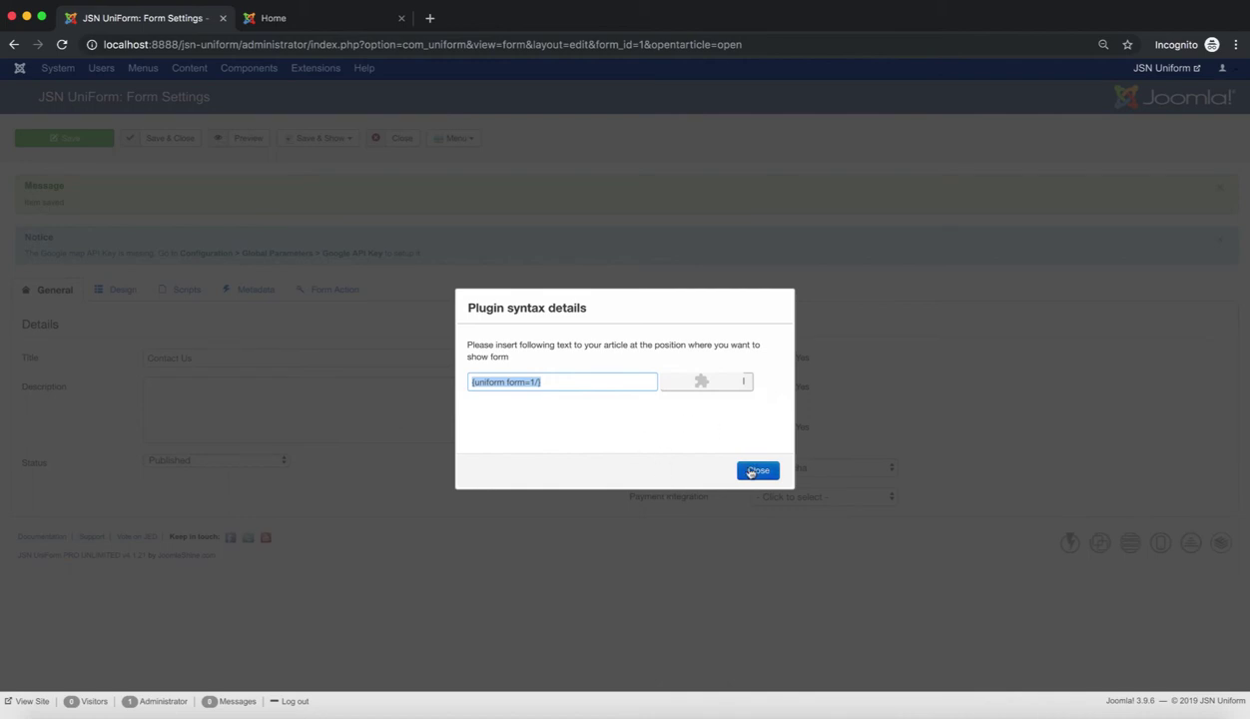
{"action": "left_click", "coordinate": [758, 471]}
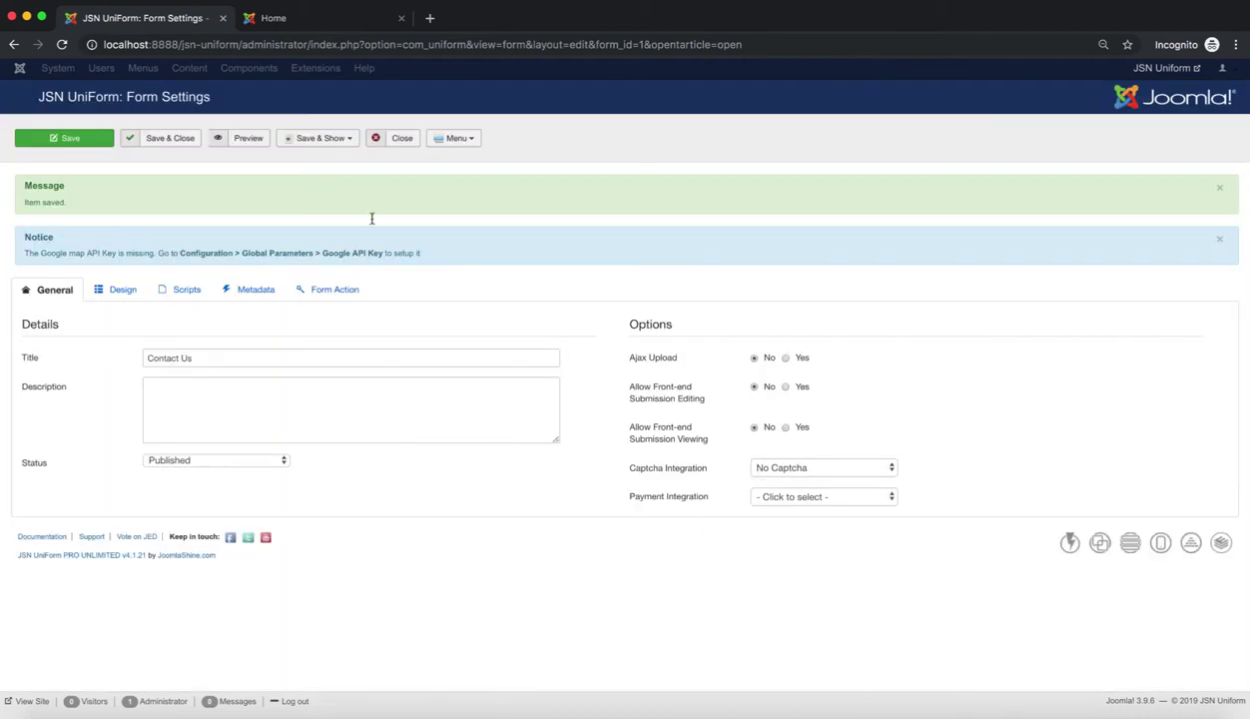
{"action": "left_click", "coordinate": [392, 143]}
Step: Edit the Main Menu's Home item and set its type to Articles > Single Article
{"action": "left_click", "coordinate": [164, 68]}
{"action": "mouse_move", "coordinate": [180, 157]}
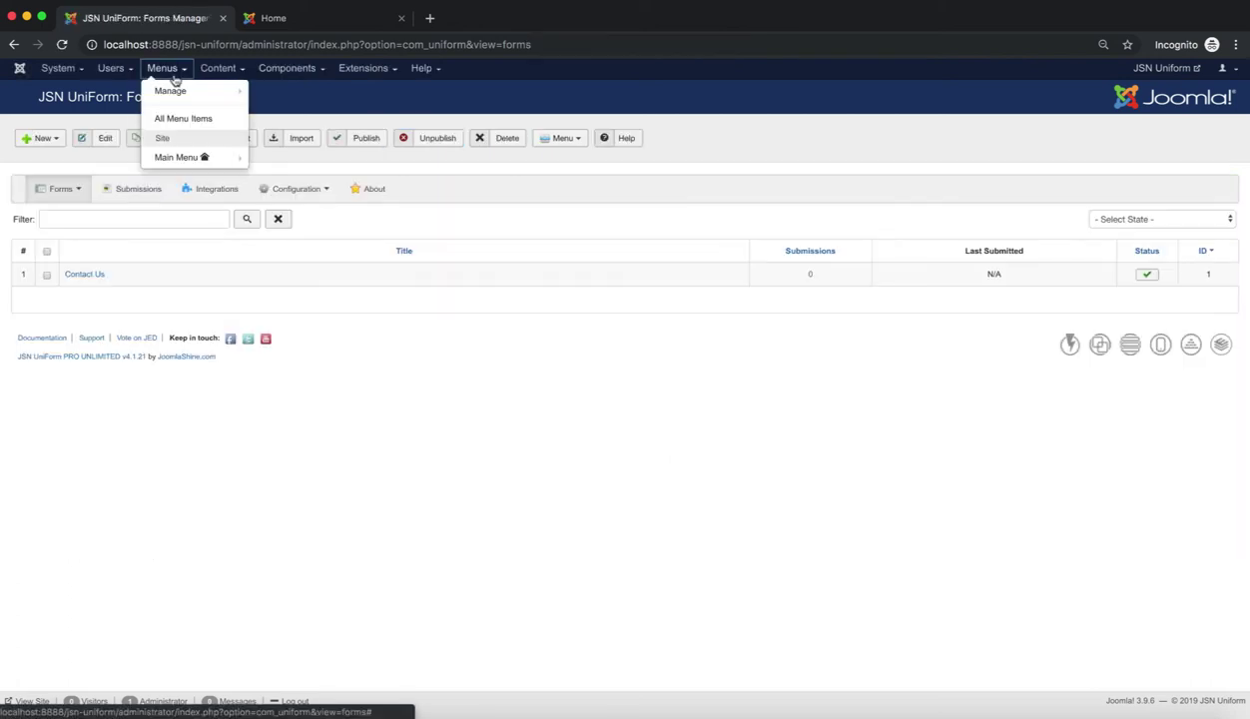
{"action": "left_click", "coordinate": [220, 159]}
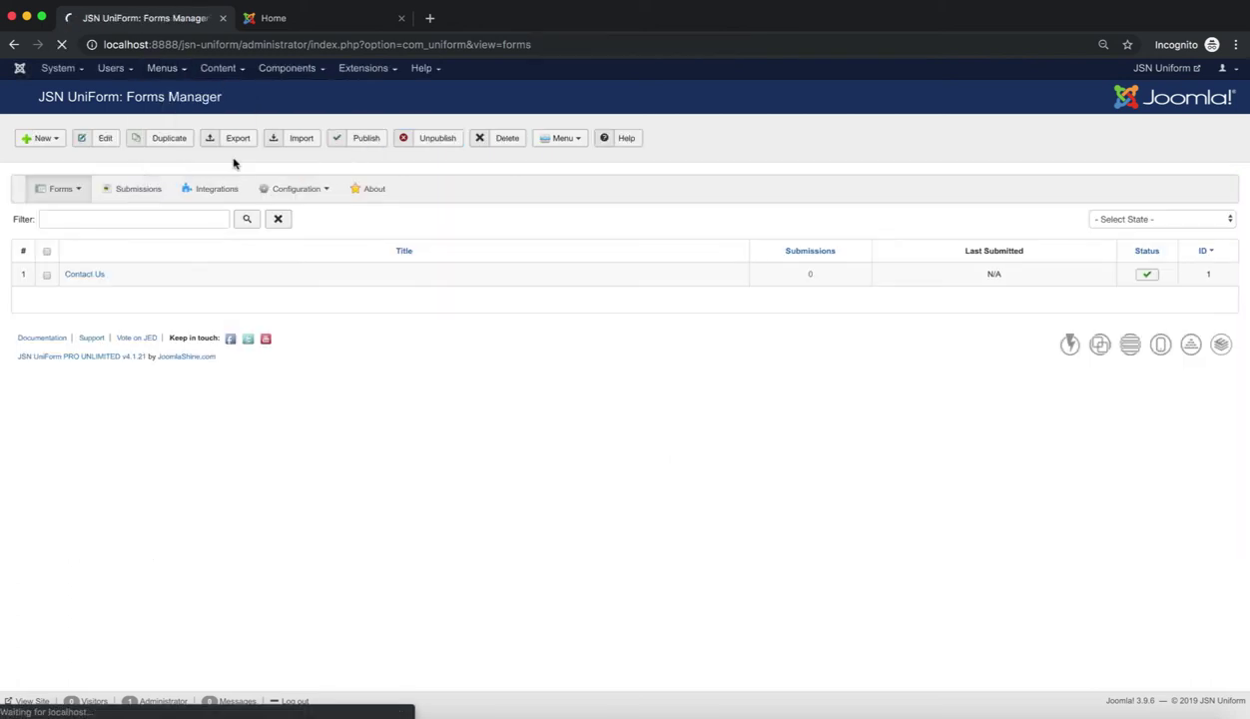
{"action": "left_click", "coordinate": [333, 220]}
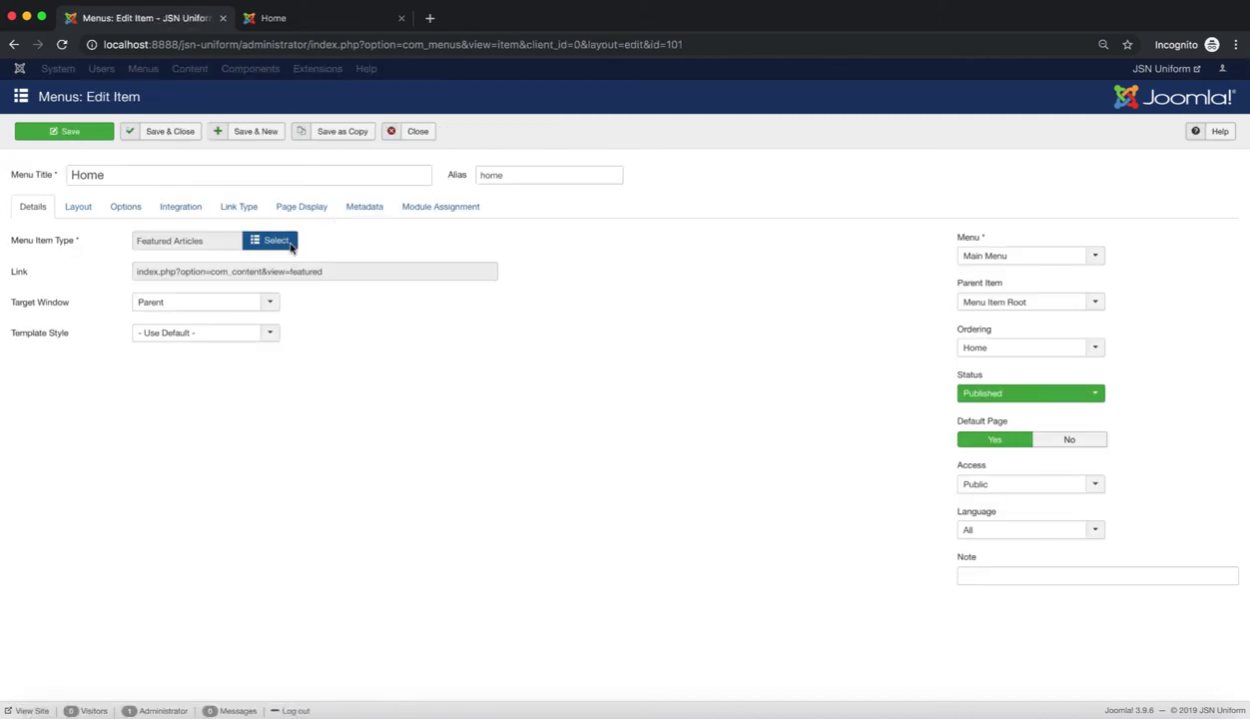
{"action": "left_click", "coordinate": [290, 246]}
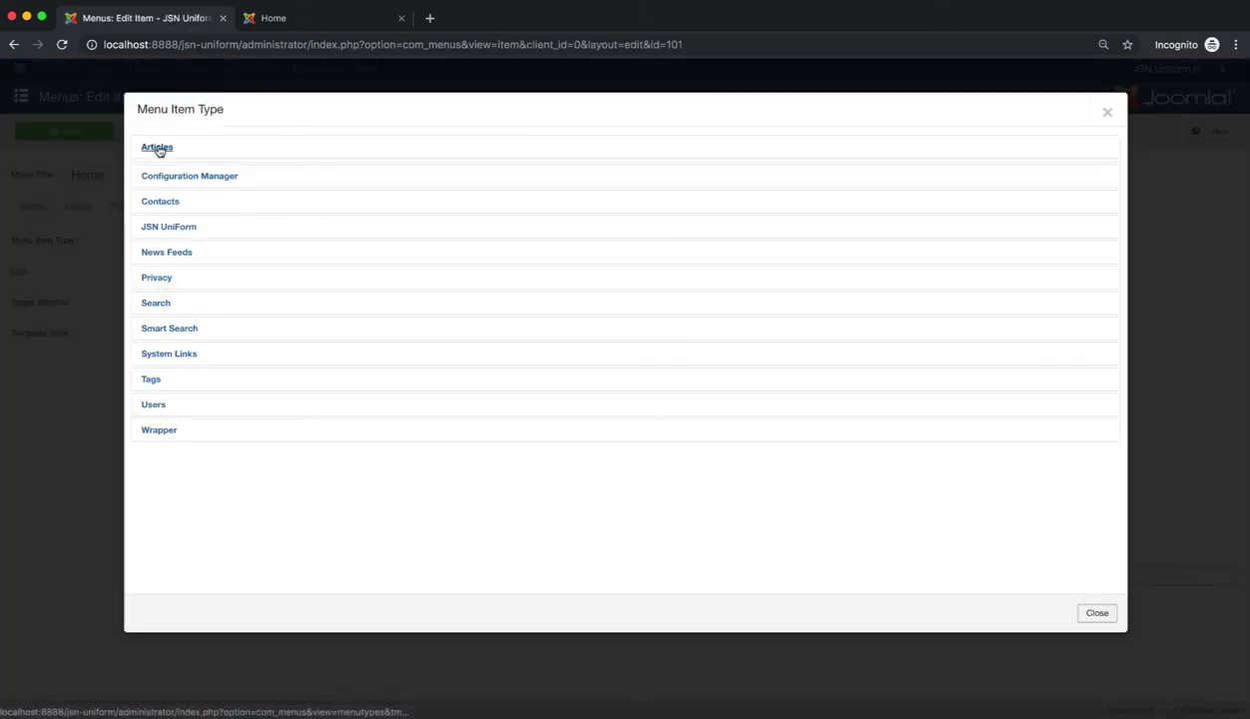
{"action": "left_click", "coordinate": [158, 149]}
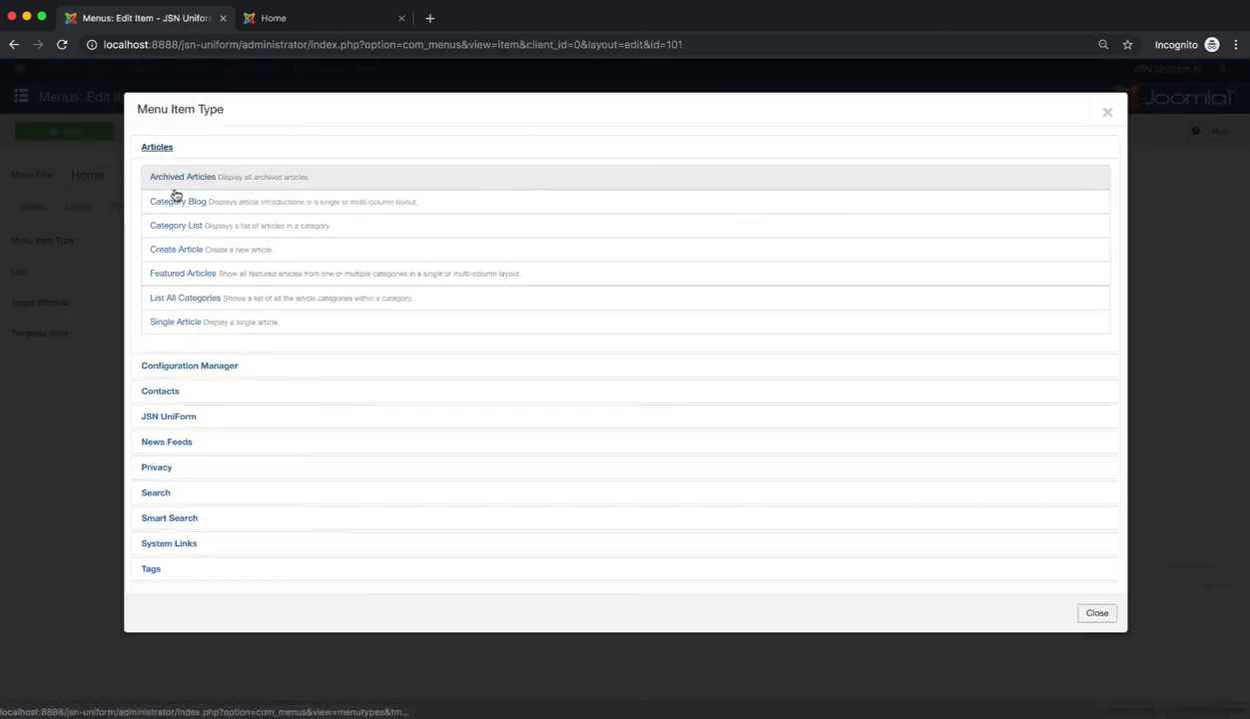
{"action": "left_click", "coordinate": [175, 321]}
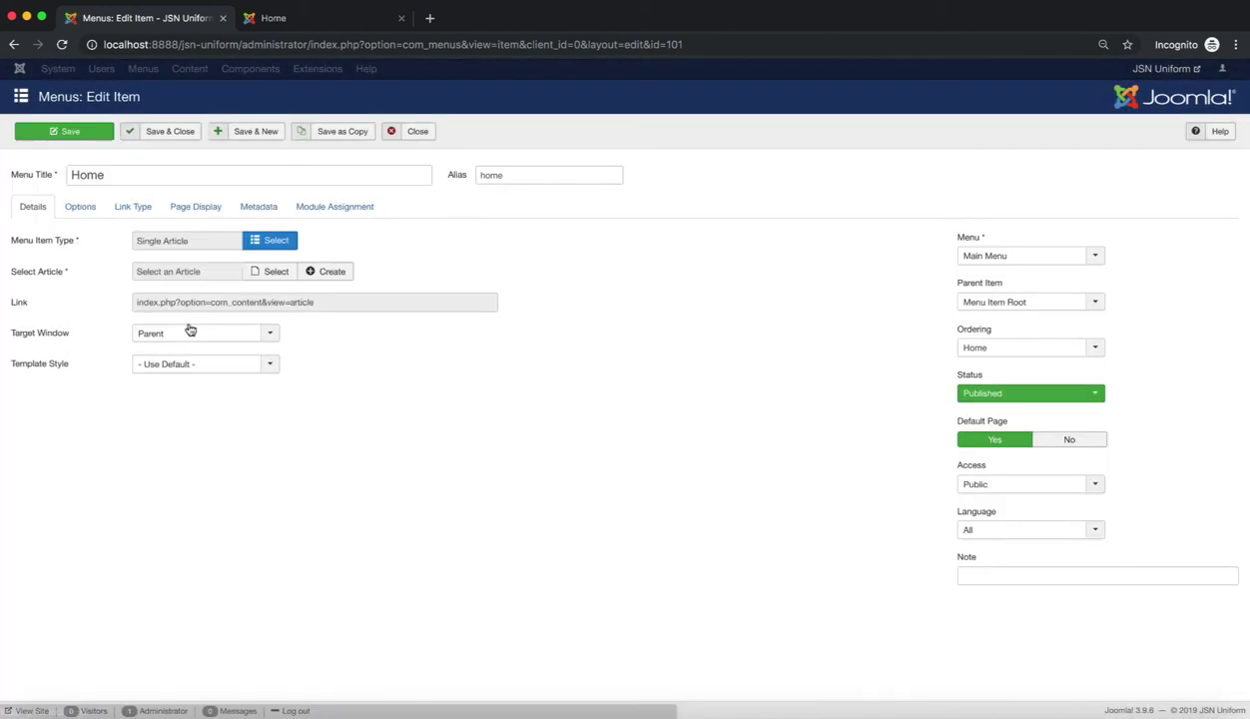
Step: Create a new article titled 'Contact Article' with {uniform form=1/} pasted into its body
{"action": "left_click", "coordinate": [315, 277]}
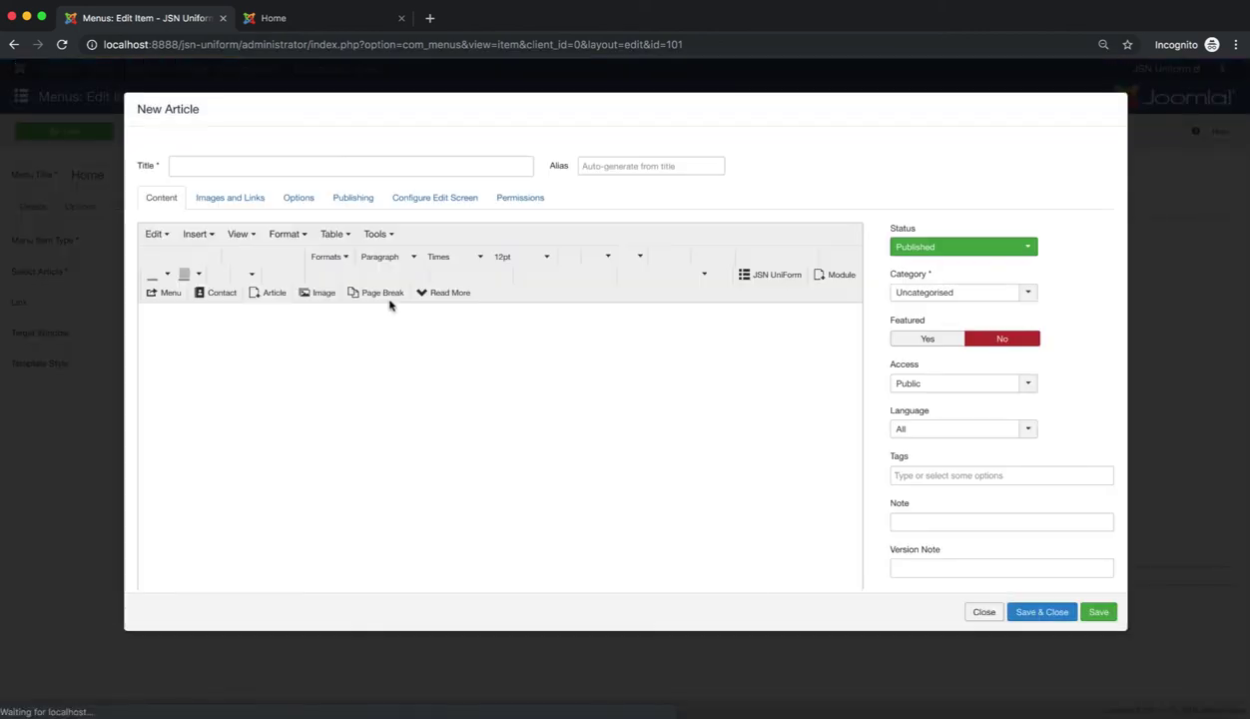
{"action": "left_click", "coordinate": [321, 167]}
{"action": "type", "text": "Contact"}
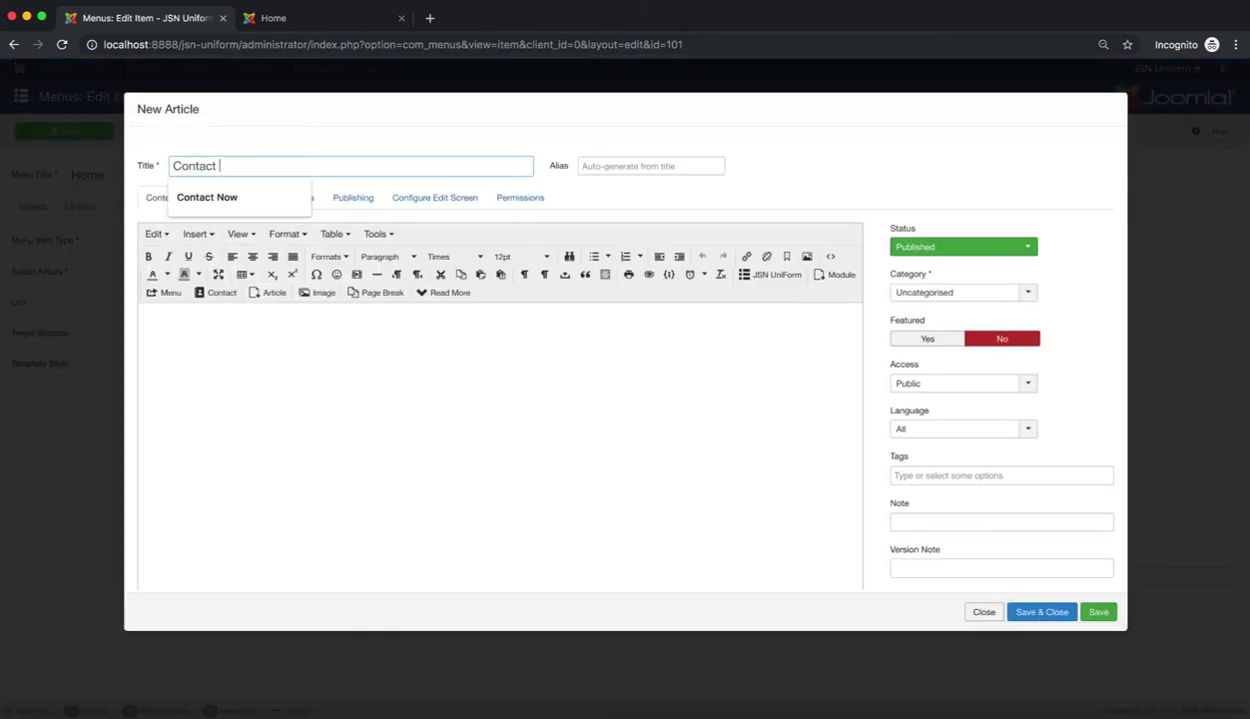
{"action": "type", "text": " Article"}
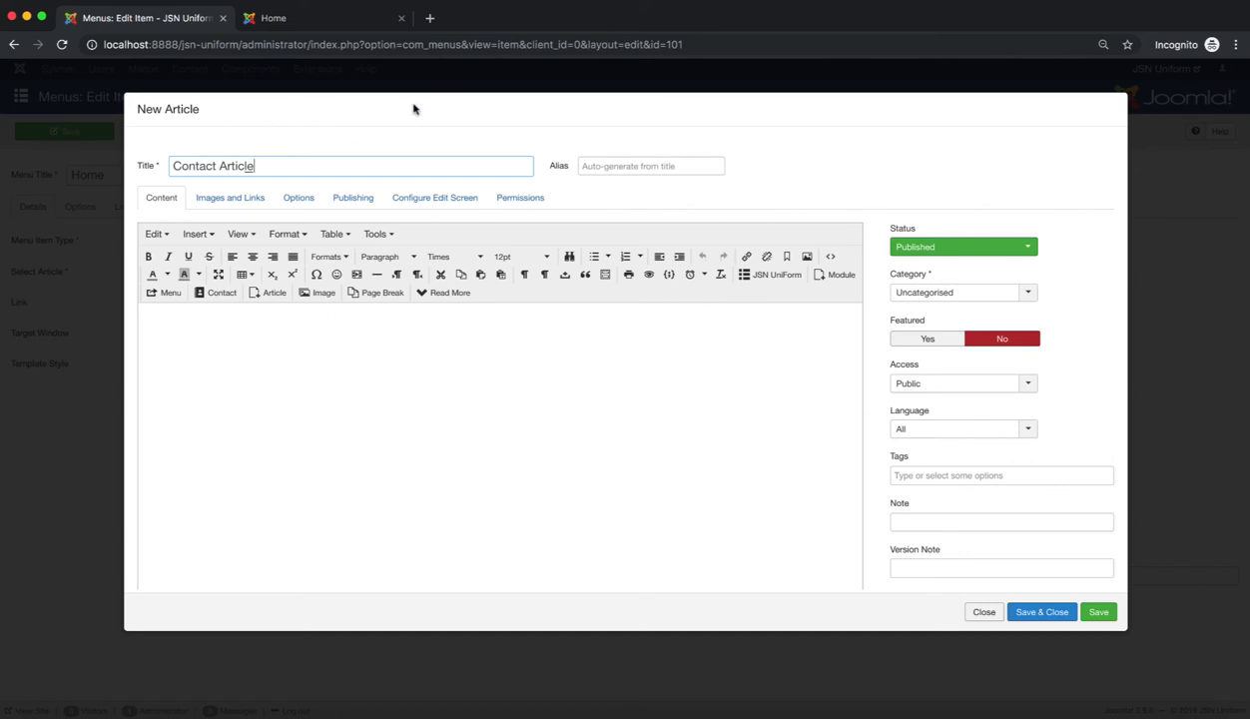
{"action": "left_click", "coordinate": [517, 358]}
{"action": "key", "text": "ctrl+v"}
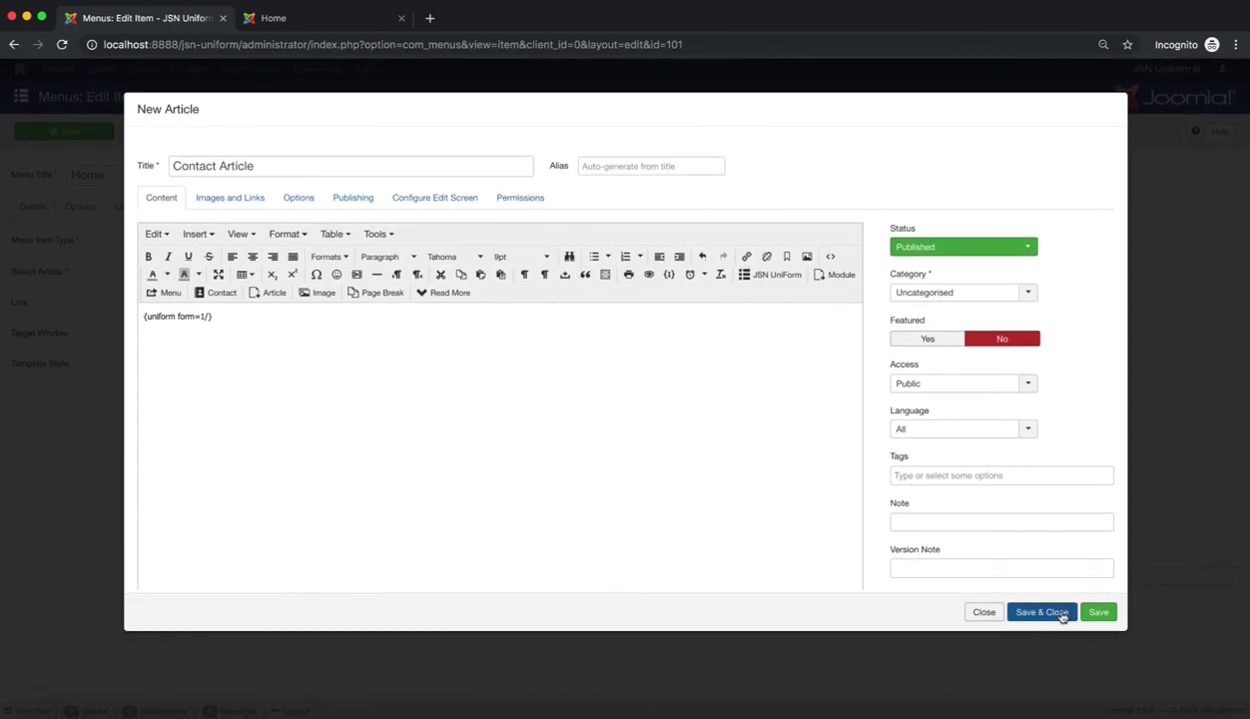
Step: Save the article as the Home menu item's article, save the menu item, and view the Home page
{"action": "left_click", "coordinate": [1054, 612]}
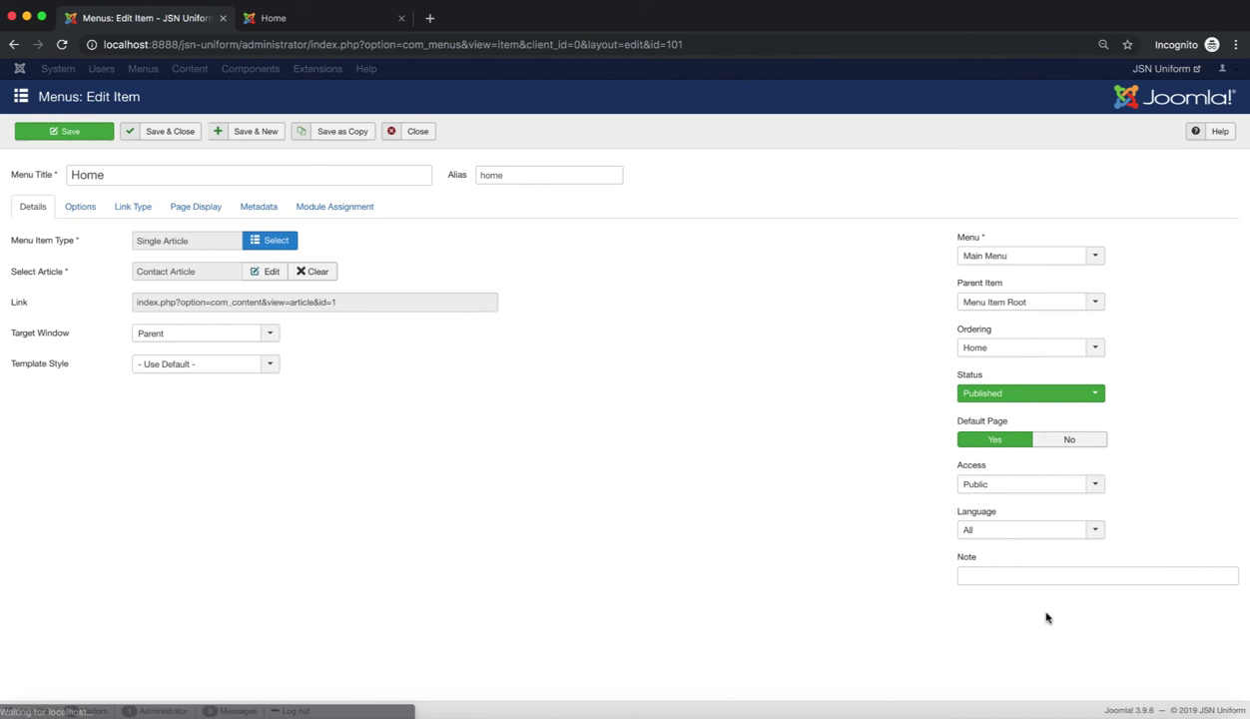
{"action": "left_click", "coordinate": [93, 137]}
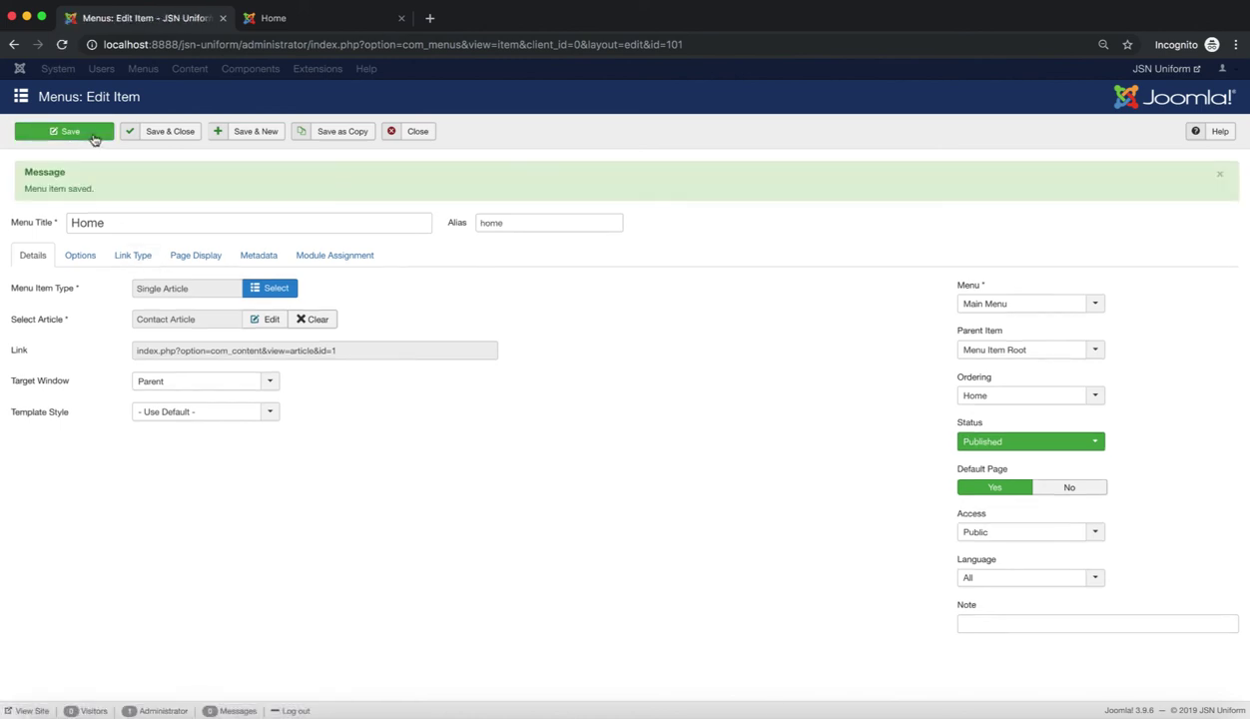
{"action": "left_click", "coordinate": [353, 27]}
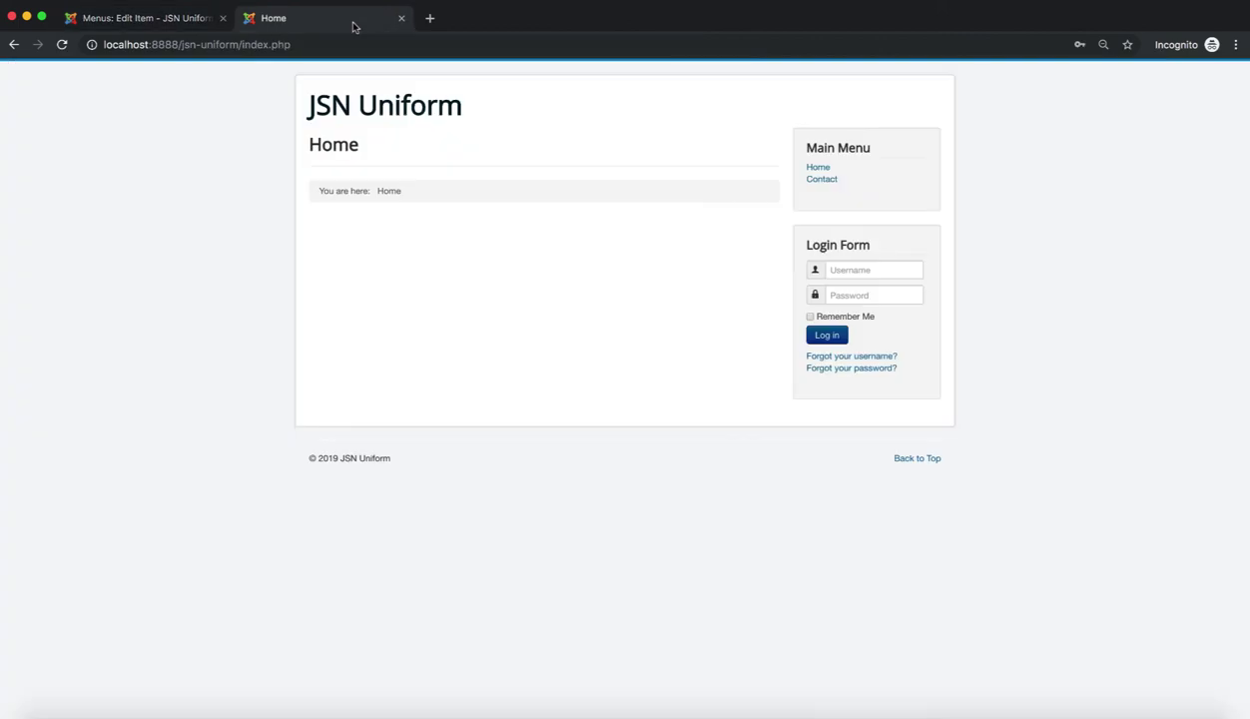
Step: Reload the Home page and scroll to confirm the Contact Article's form fields appear
{"action": "left_click", "coordinate": [61, 44]}
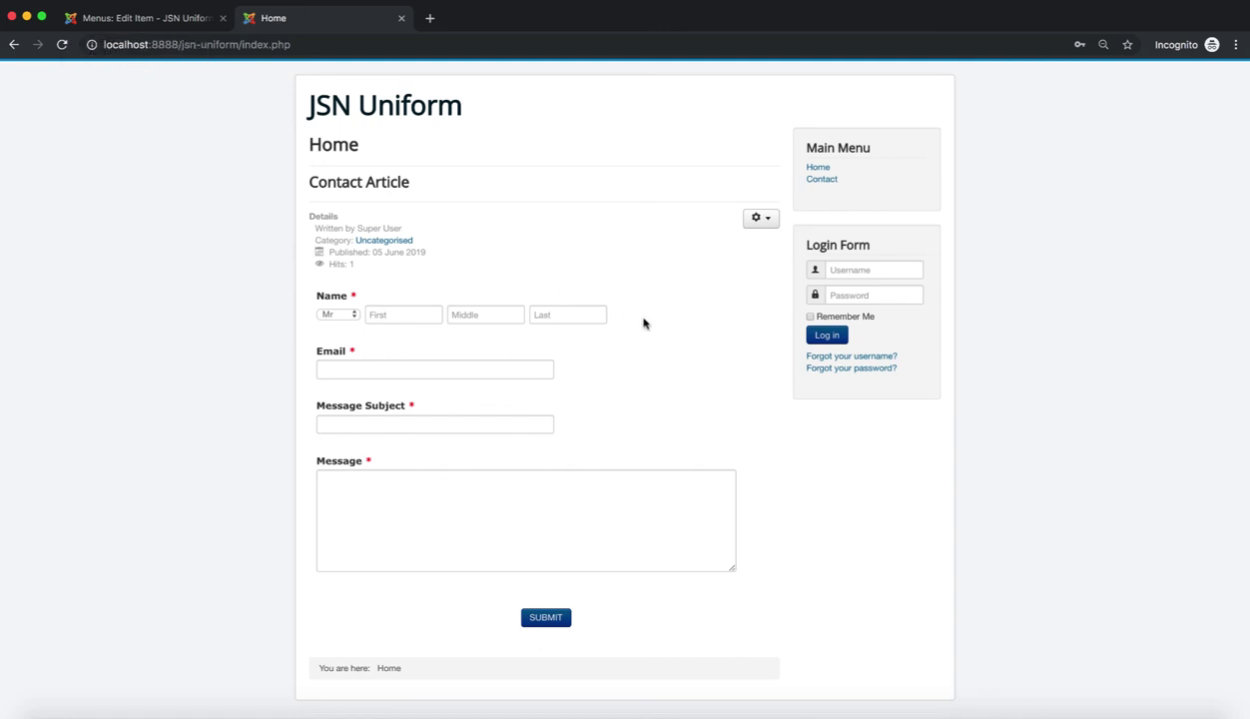
{"action": "scroll", "coordinate": [642, 324], "scroll_direction": "down", "scroll_amount": 1}
{"action": "scroll", "coordinate": [642, 324], "scroll_direction": "up", "scroll_amount": 1}
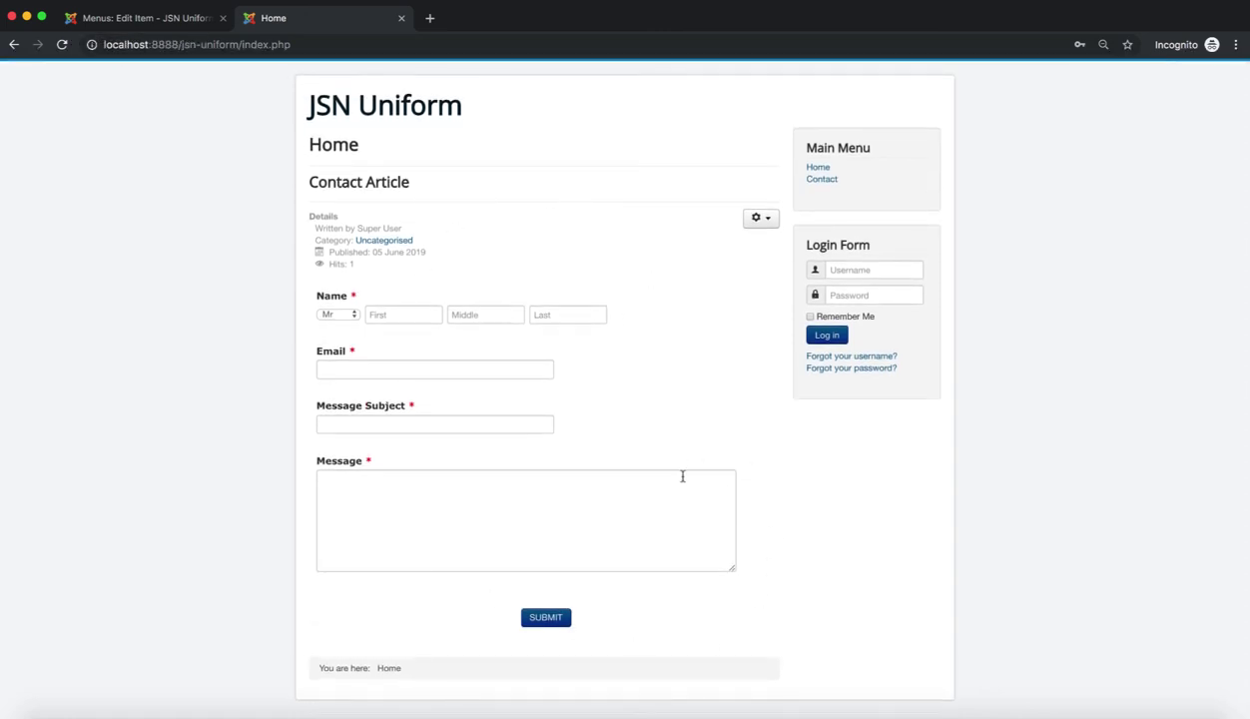